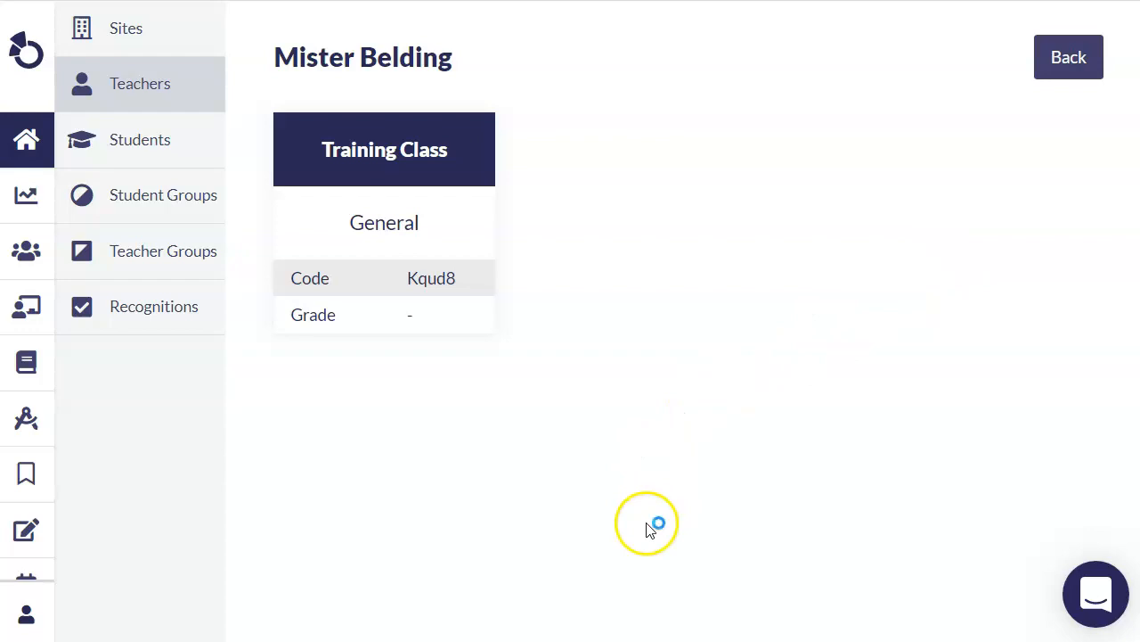
Open the Lessons area from the class overview.
{"action": "mouse_move", "coordinate": [53, 296]}
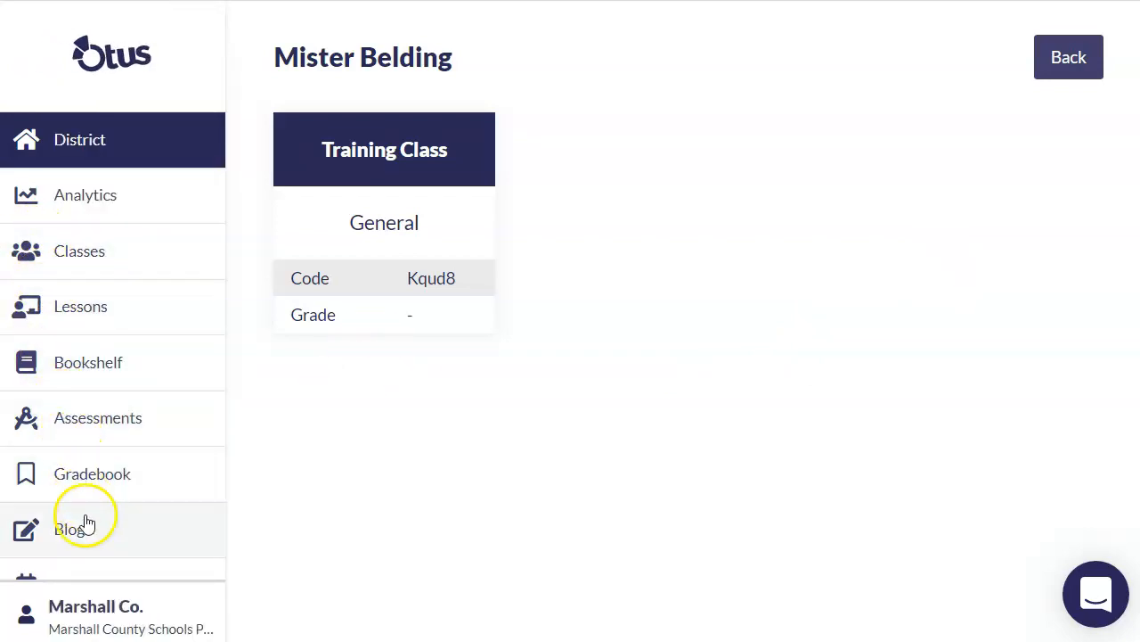
{"action": "scroll", "coordinate": [109, 449], "scroll_direction": "down", "scroll_amount": 2}
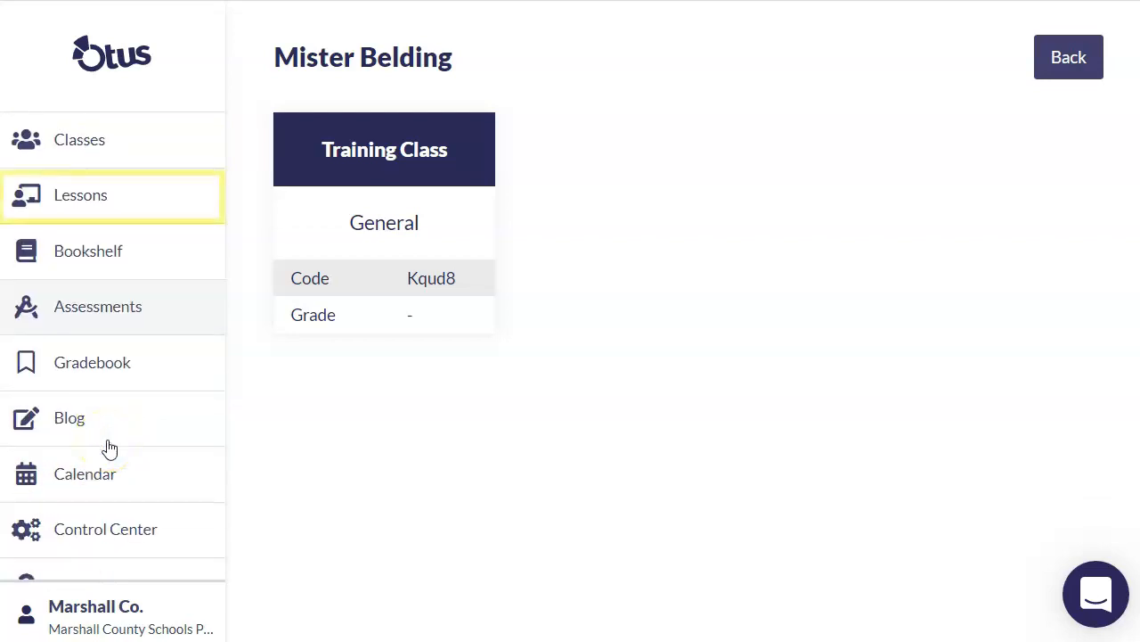
{"action": "left_click", "coordinate": [122, 205]}
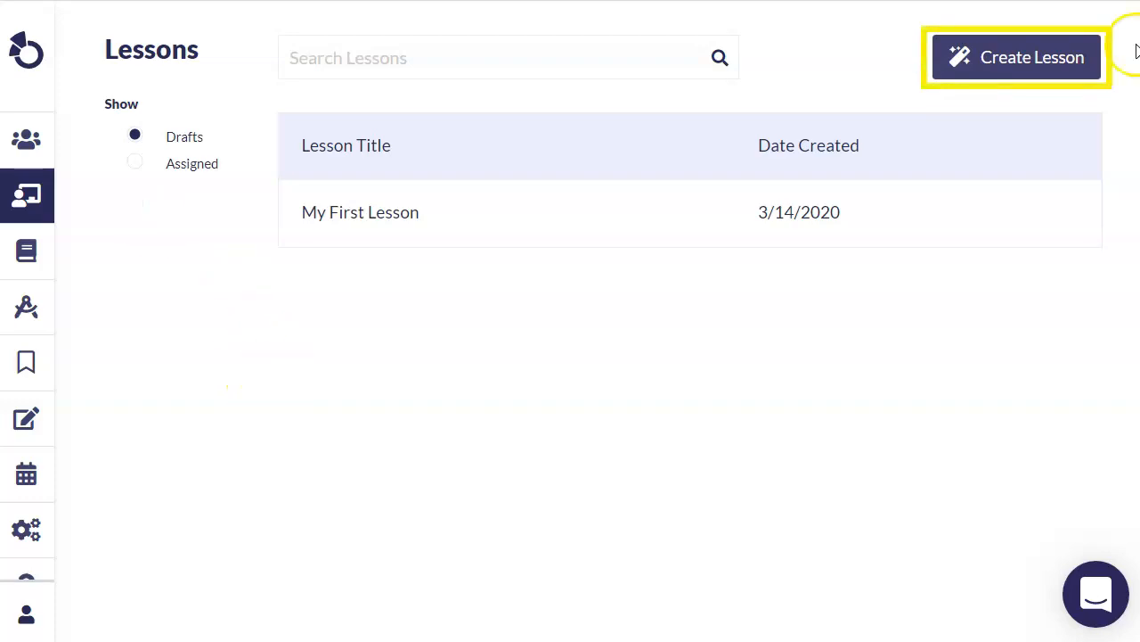
Create a new lesson titled "Monday 3/16" with the directions "Do it!".
{"action": "left_click", "coordinate": [1034, 58]}
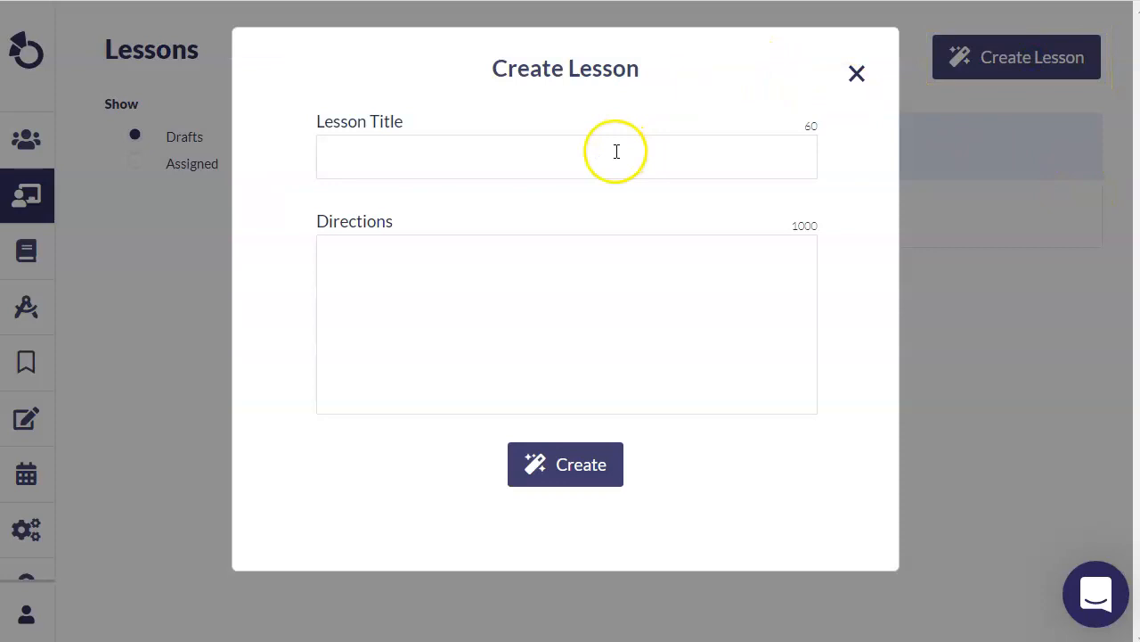
{"action": "left_click", "coordinate": [617, 152]}
{"action": "type", "text": "z"}
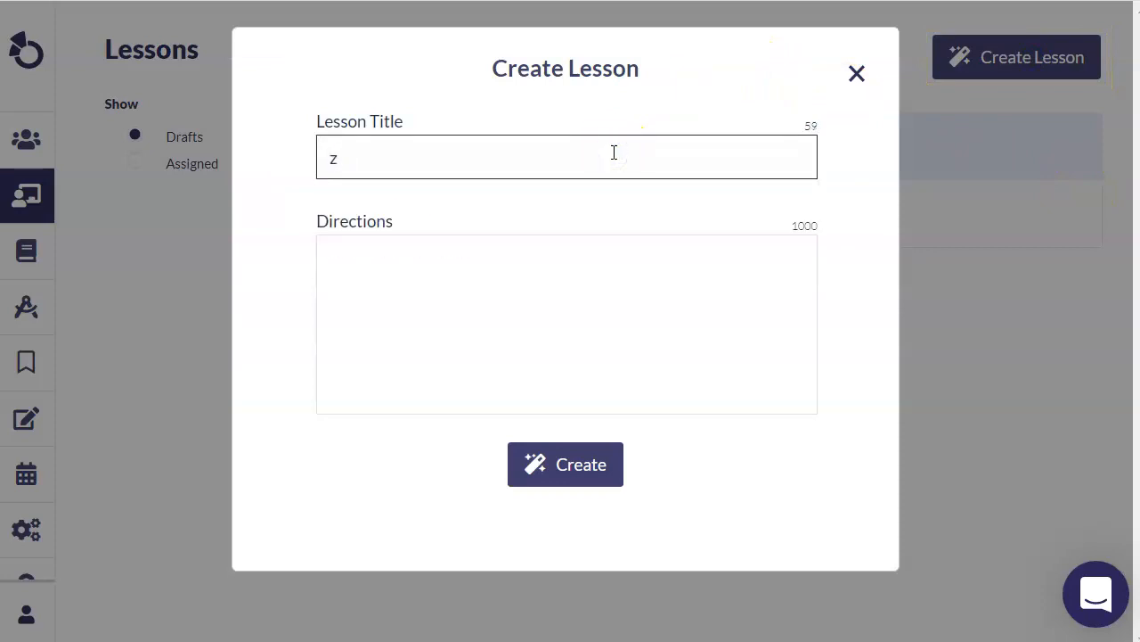
{"action": "type", "text": "mMonday"}
{"action": "type", "text": "3/16"}
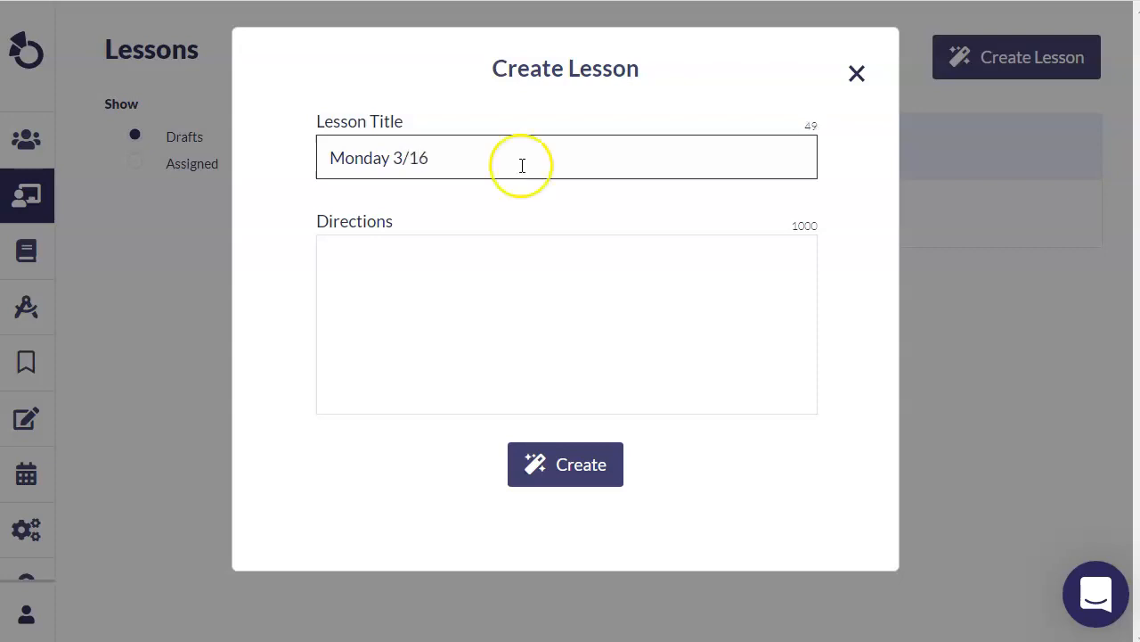
{"action": "left_click", "coordinate": [491, 298]}
{"action": "type", "text": "Do it!"}
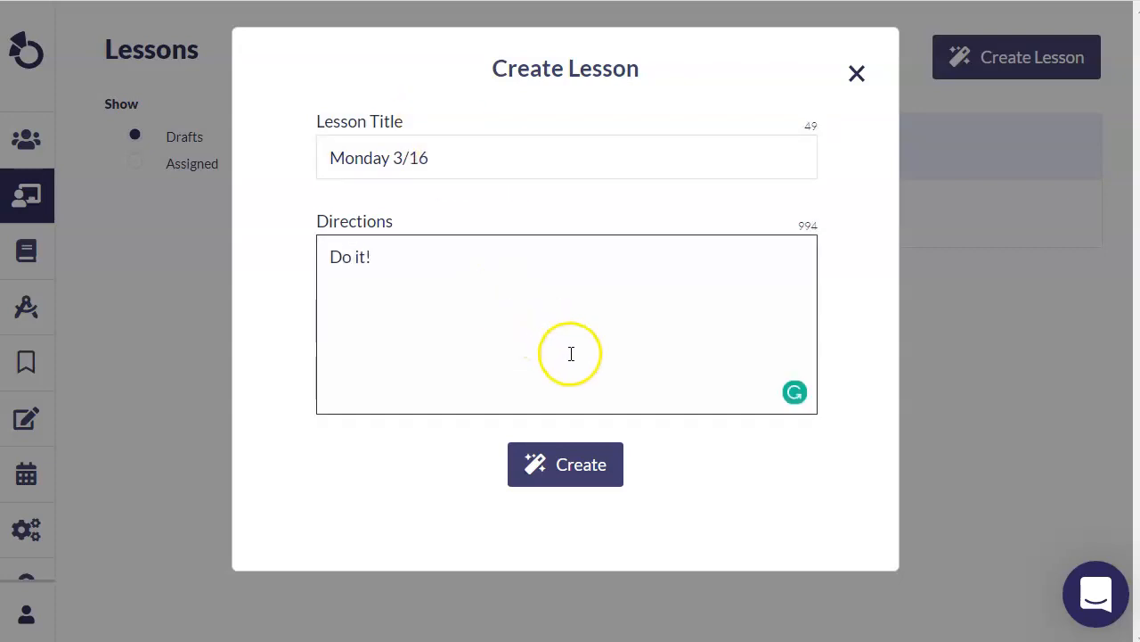
{"action": "left_click", "coordinate": [541, 474]}
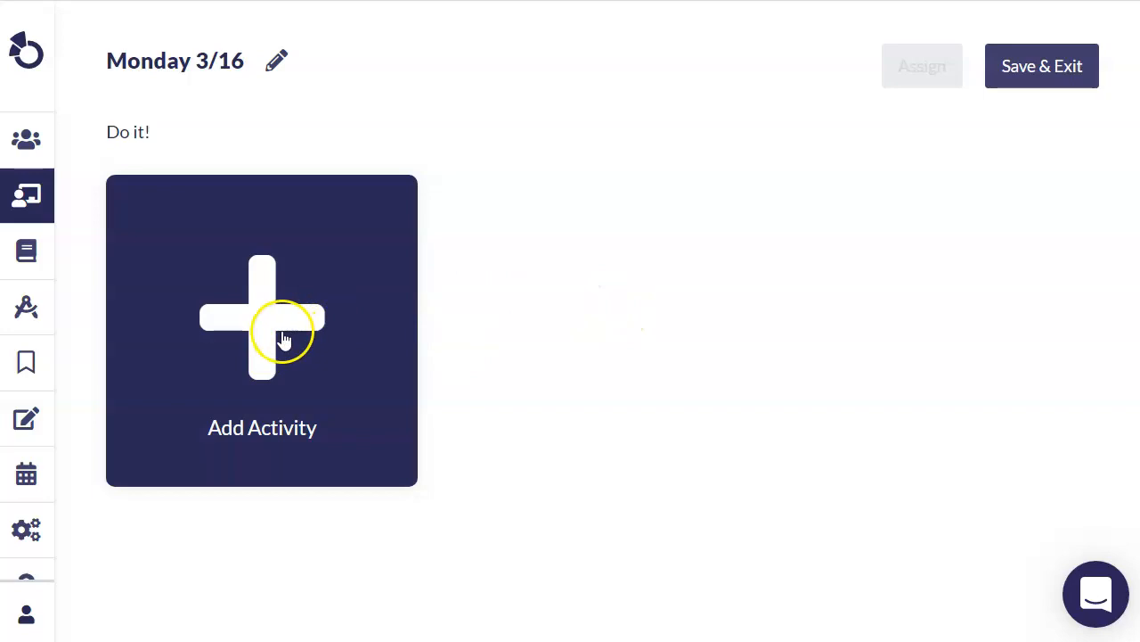
Start adding a new YouTube video resource as the lesson's first activity.
{"action": "left_click", "coordinate": [279, 332]}
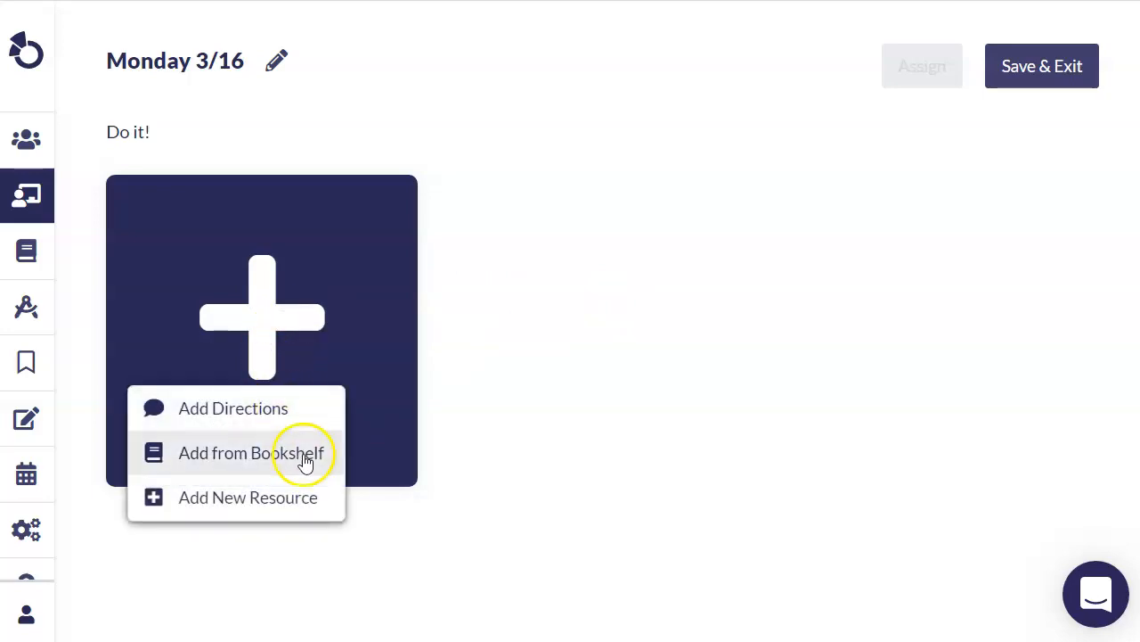
{"action": "left_click", "coordinate": [293, 517]}
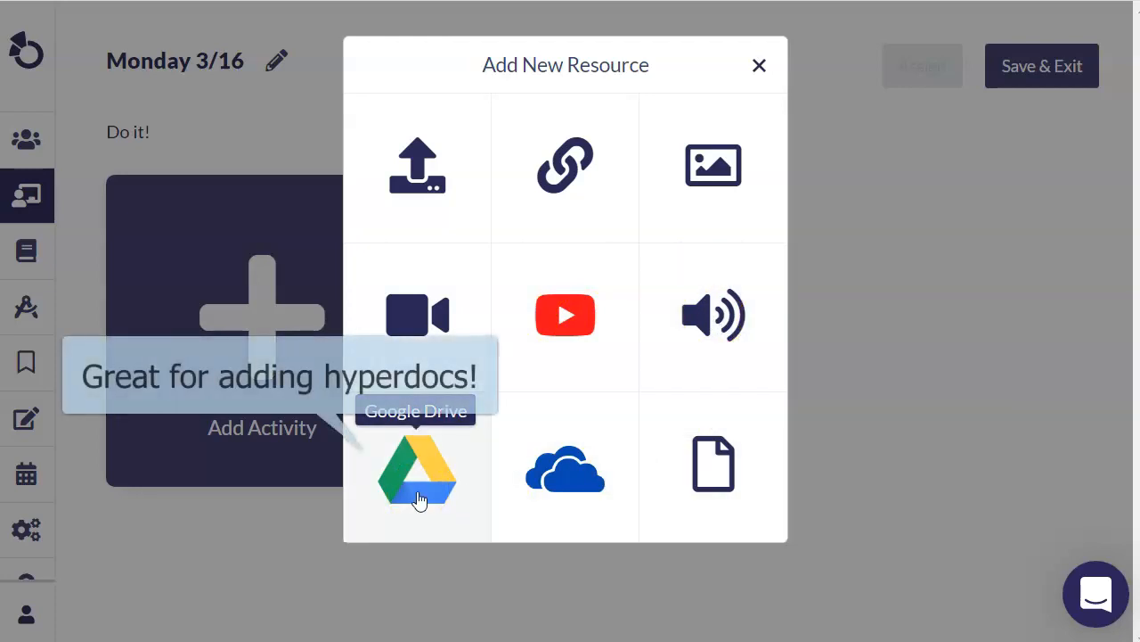
{"action": "left_click", "coordinate": [453, 498]}
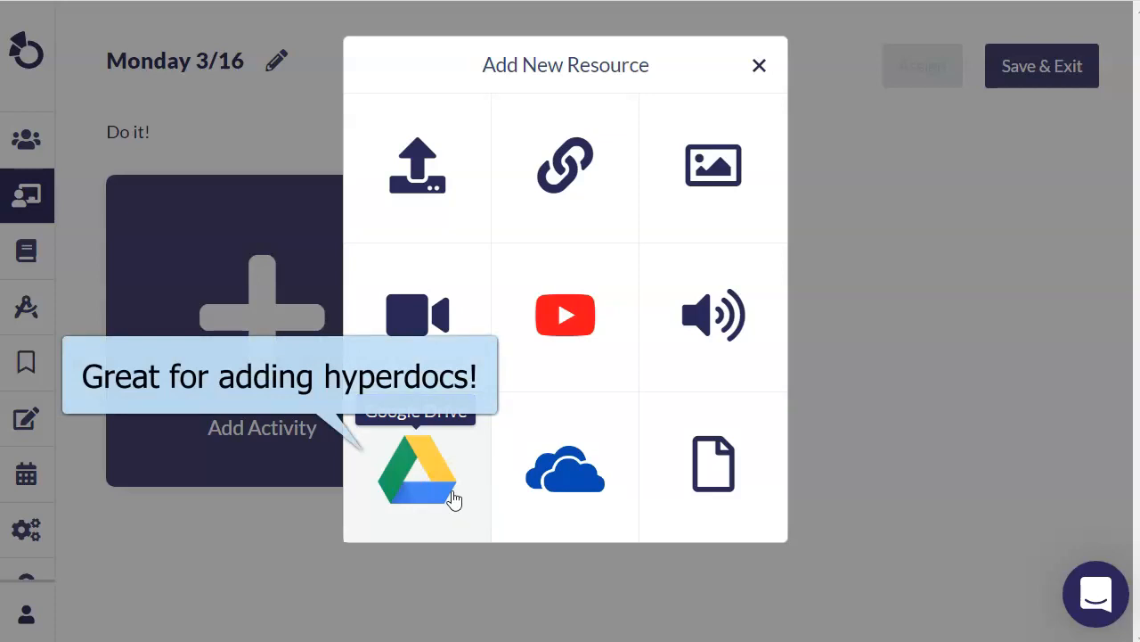
{"action": "left_click", "coordinate": [712, 464]}
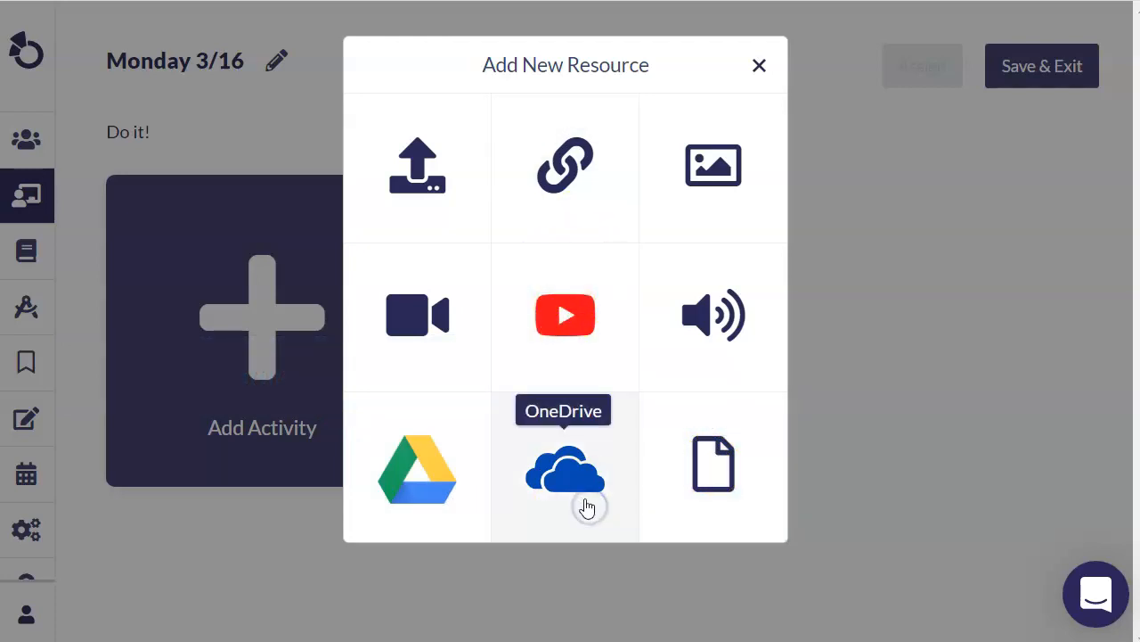
{"action": "left_click", "coordinate": [557, 332]}
{"action": "left_click", "coordinate": [442, 157]}
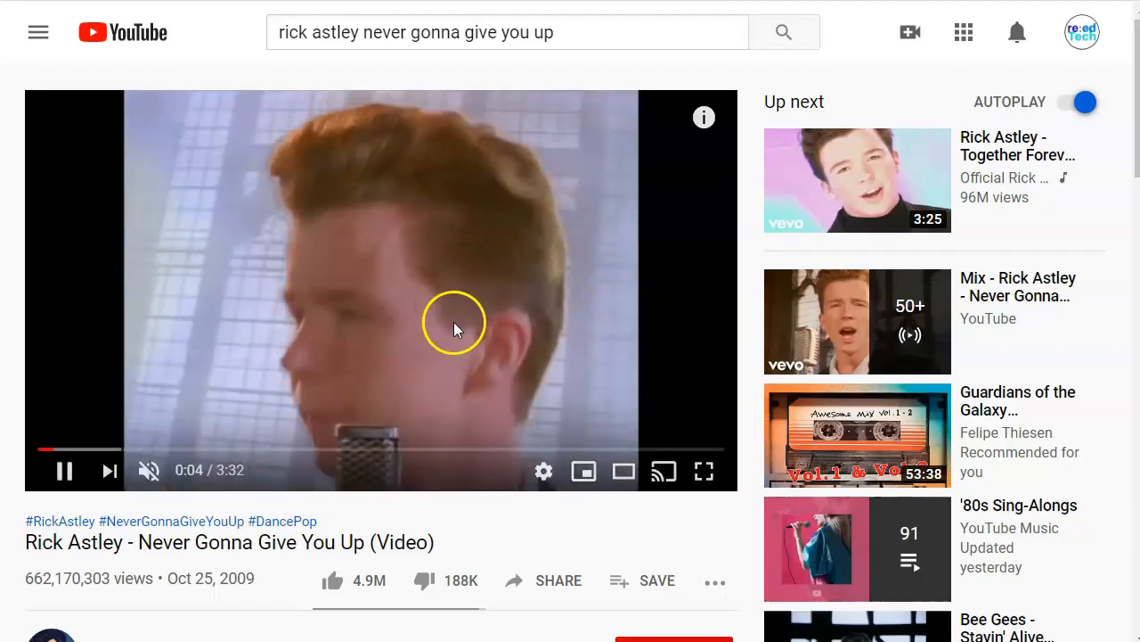
Switch to YouTube and copy the share link of the "Never Gonna Give You Up" video.
{"action": "scroll", "coordinate": [454, 322], "scroll_direction": "down", "scroll_amount": 2}
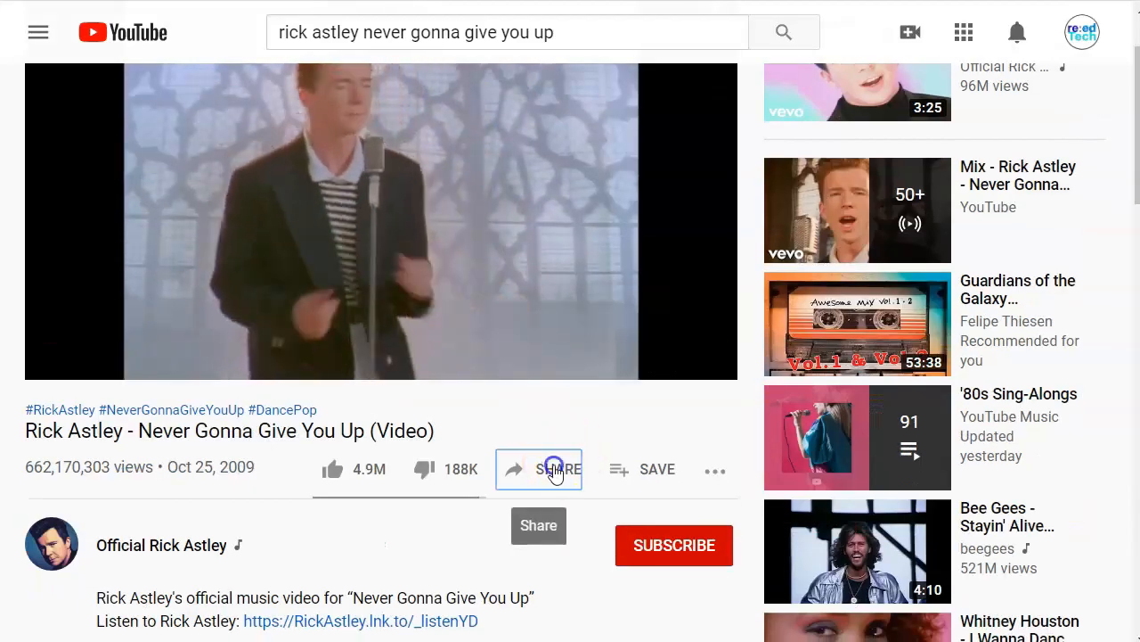
{"action": "left_click", "coordinate": [548, 468]}
{"action": "left_click", "coordinate": [784, 376]}
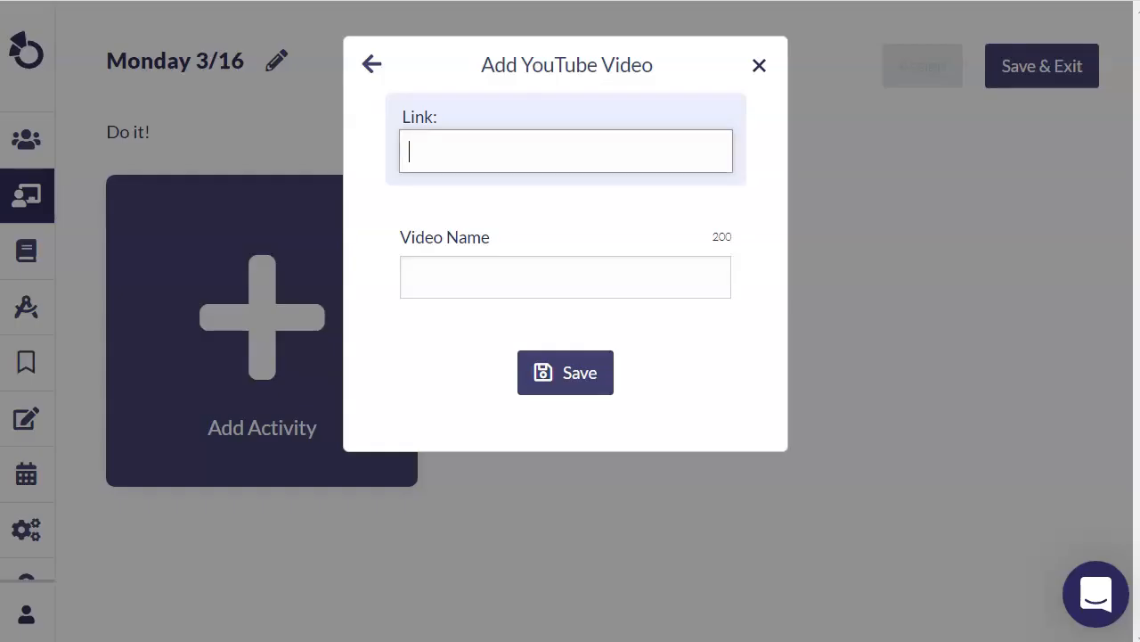
Paste the copied link into the YouTube resource, name the video "Important Info" and save it.
{"action": "right_click", "coordinate": [464, 156]}
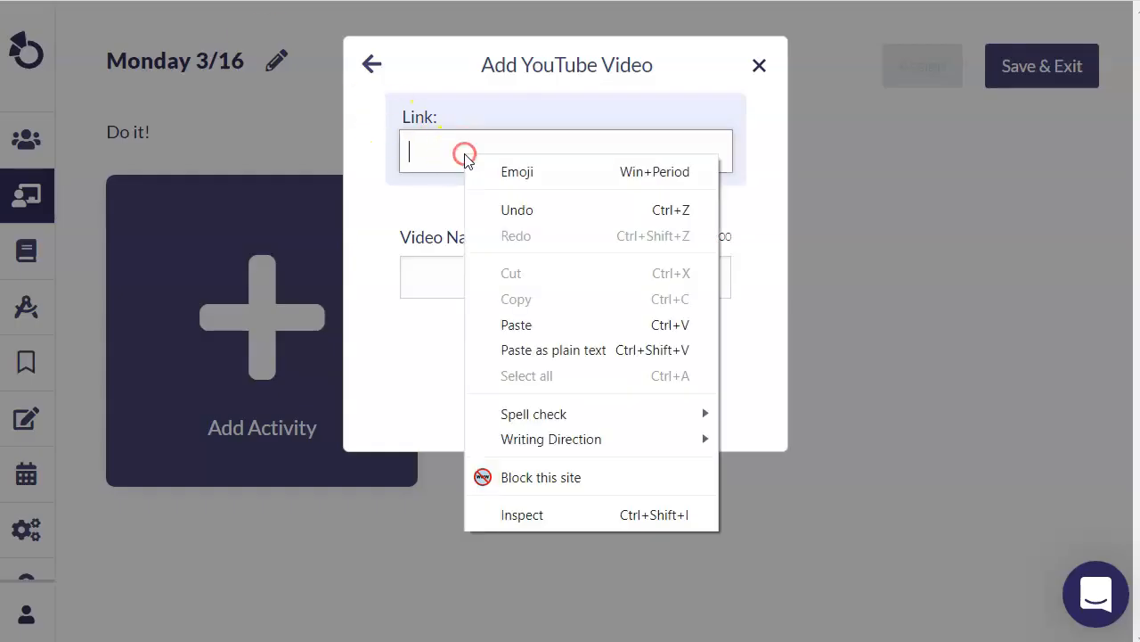
{"action": "left_click", "coordinate": [558, 324]}
{"action": "left_click", "coordinate": [490, 286]}
{"action": "type", "text": "Important Info"}
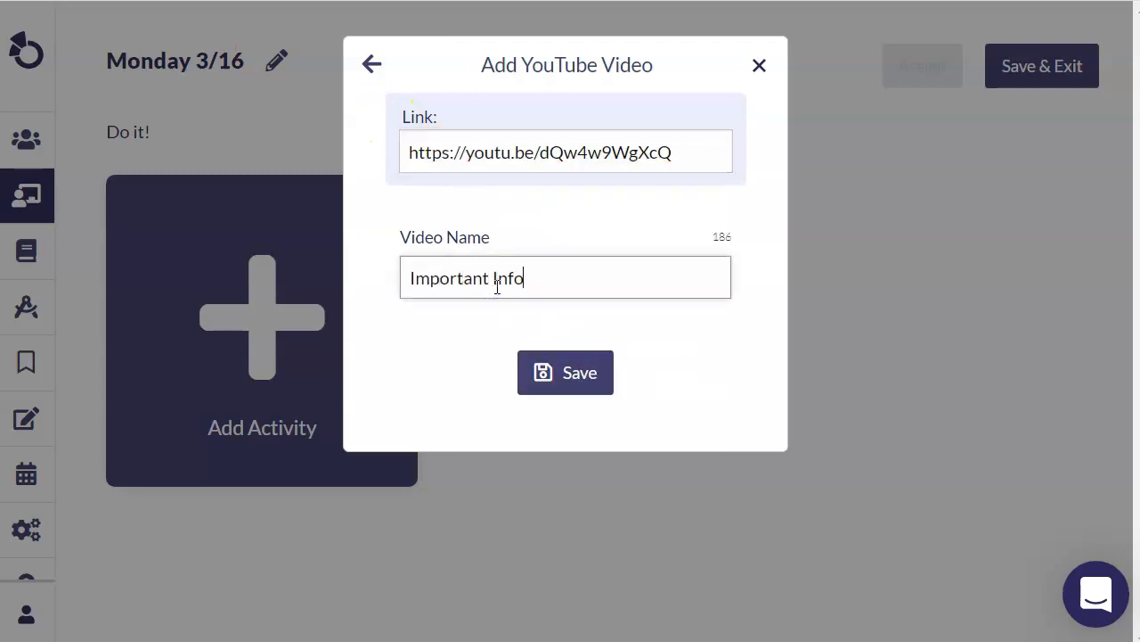
{"action": "left_click", "coordinate": [603, 369]}
Give the video activity the directions "Think about the important topics of this video." and save it.
{"action": "scroll", "coordinate": [714, 345], "scroll_direction": "down", "scroll_amount": 2}
{"action": "left_click", "coordinate": [565, 150]}
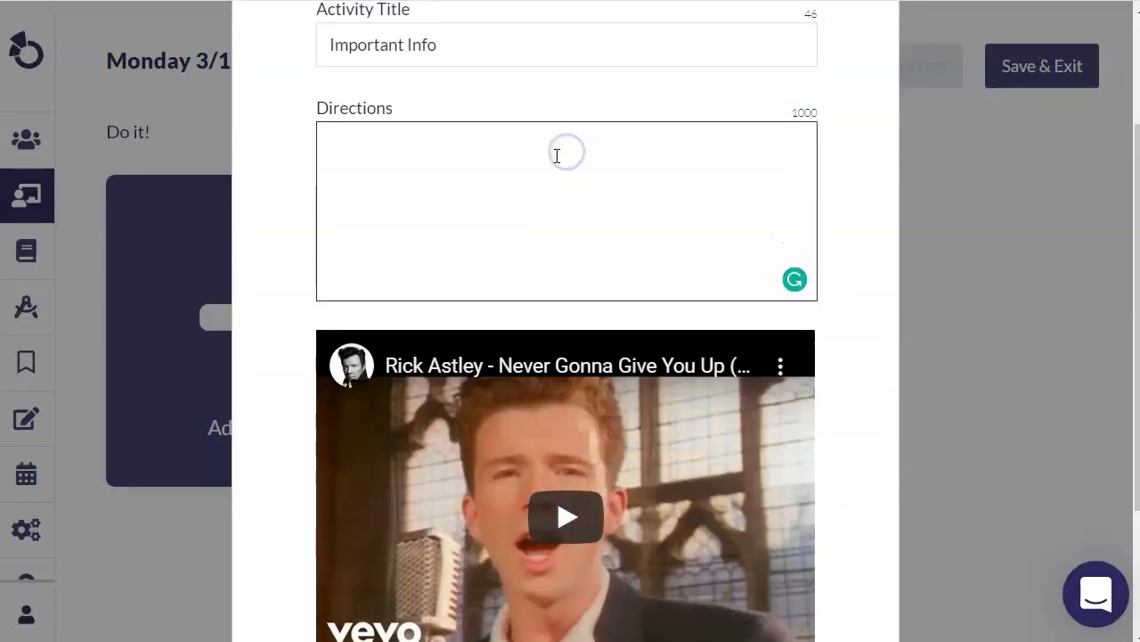
{"action": "type", "text": "Think about the important topics of this video."}
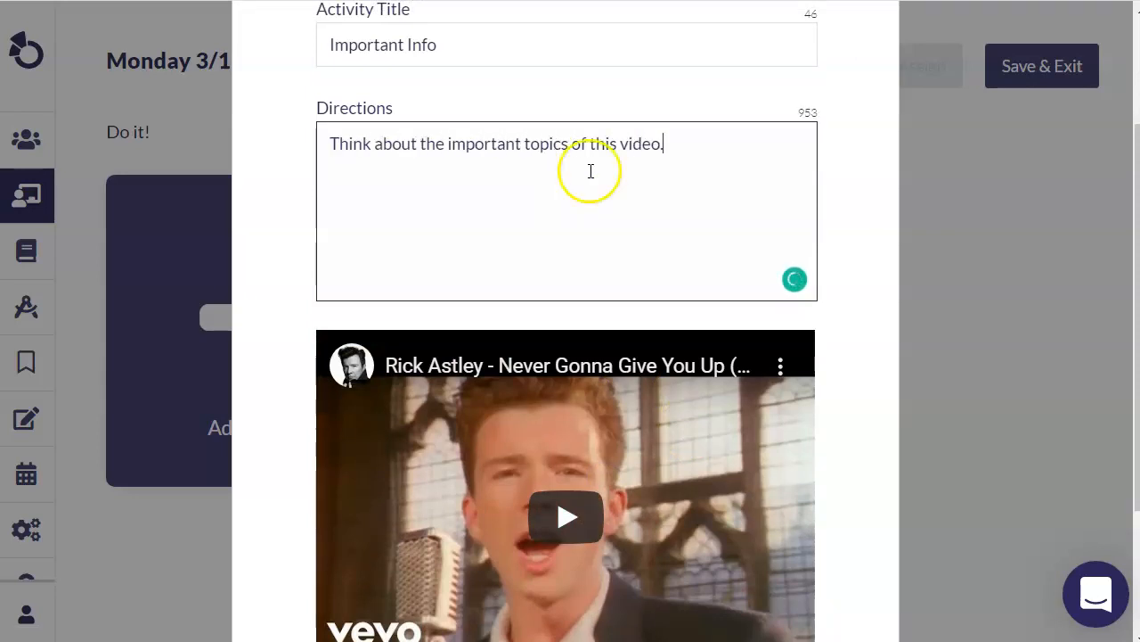
{"action": "scroll", "coordinate": [557, 156], "scroll_direction": "down", "scroll_amount": 4}
{"action": "left_click", "coordinate": [570, 546]}
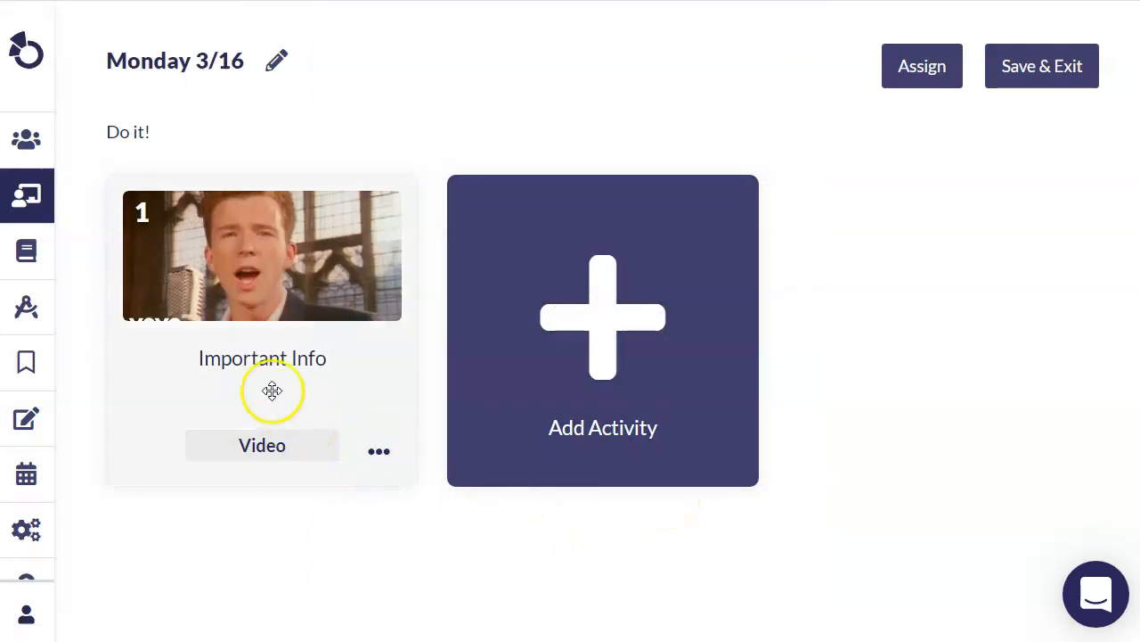
{"action": "left_click", "coordinate": [381, 451]}
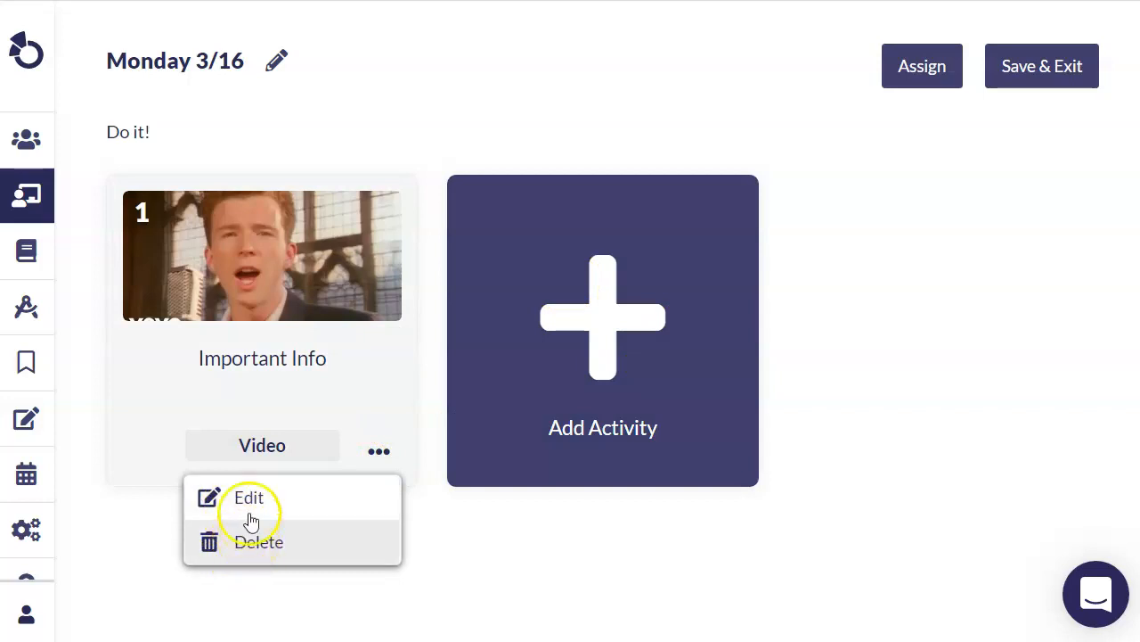
{"action": "left_click", "coordinate": [457, 558]}
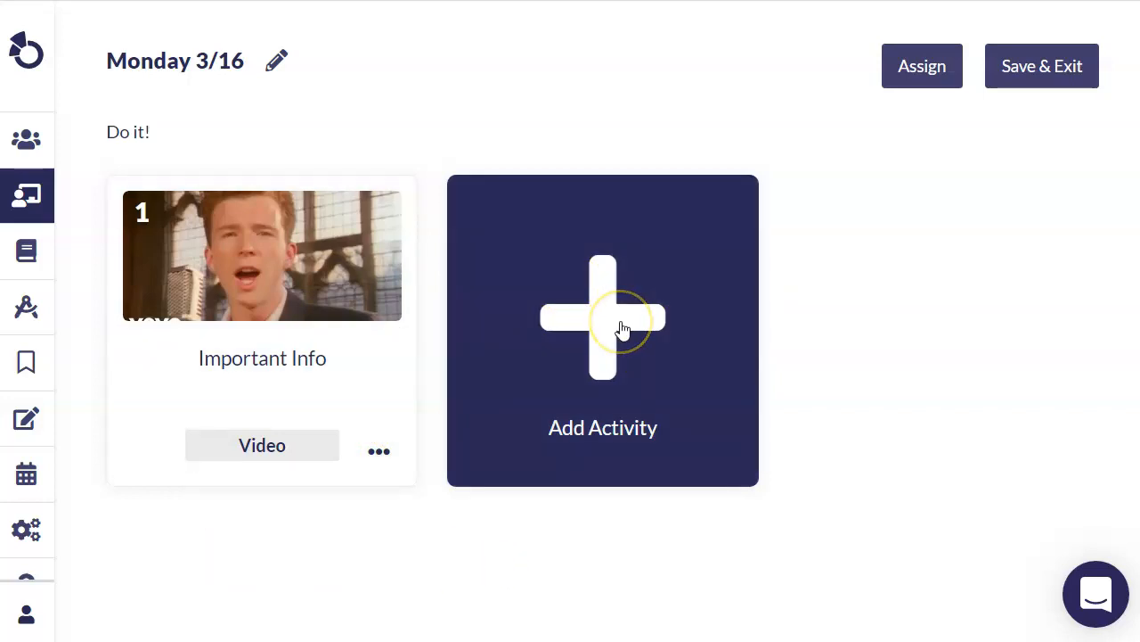
{"action": "left_click", "coordinate": [622, 328]}
{"action": "left_click", "coordinate": [585, 492]}
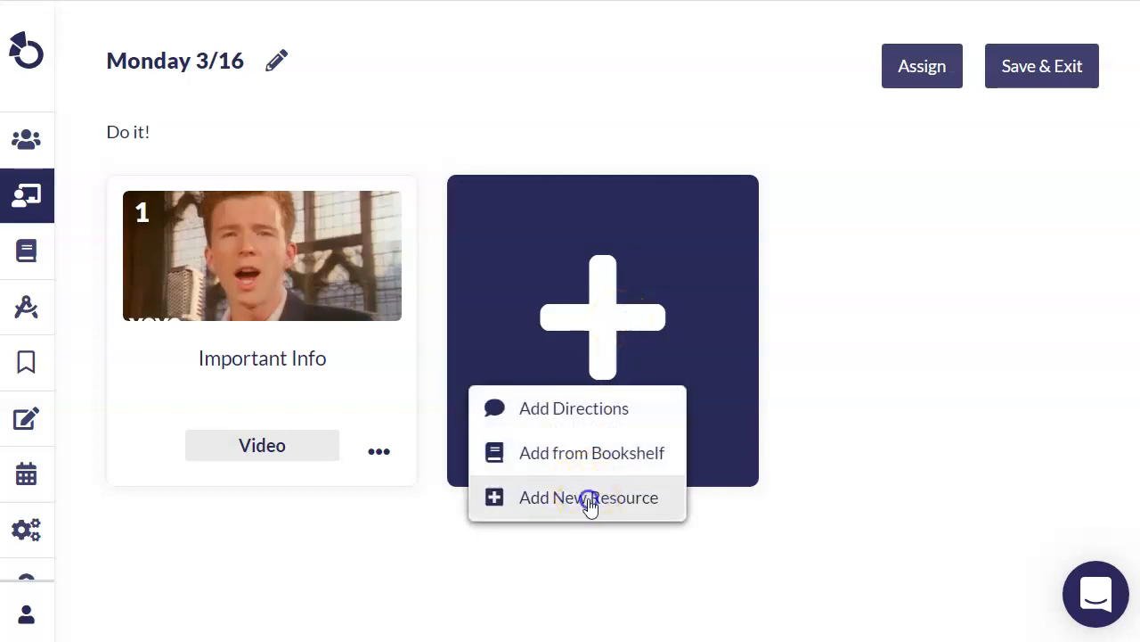
{"action": "left_click", "coordinate": [562, 242]}
{"action": "left_click", "coordinate": [499, 226]}
{"action": "type", "text": "www.cnn.com"}
{"action": "left_click", "coordinate": [520, 357]}
{"action": "type", "text": "CNN"}
{"action": "left_click", "coordinate": [565, 420]}
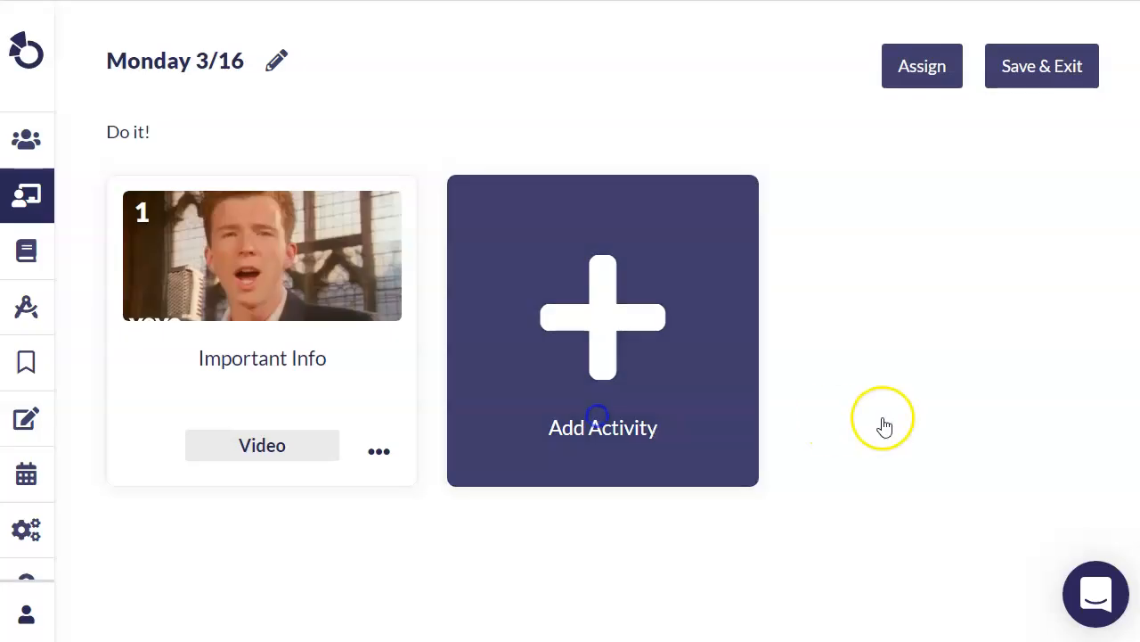
Enter "Read an article" as the CNN activity's directions and save the activity.
{"action": "left_click", "coordinate": [560, 311]}
{"action": "type", "text": "Read an article"}
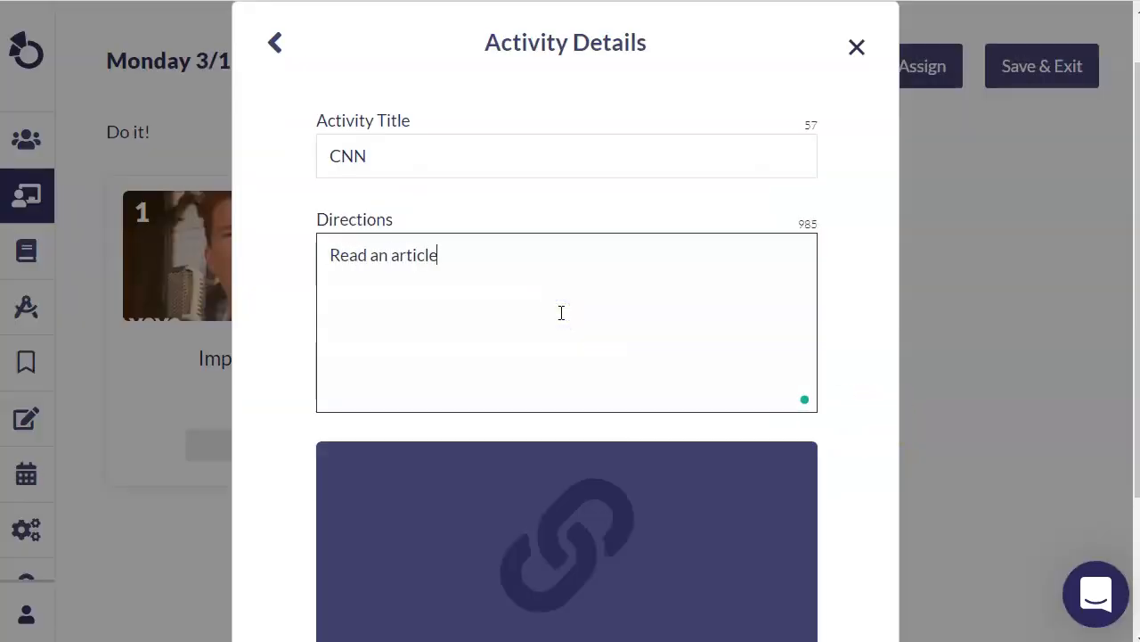
{"action": "scroll", "coordinate": [561, 357], "scroll_direction": "down", "scroll_amount": 3}
{"action": "left_click", "coordinate": [561, 540]}
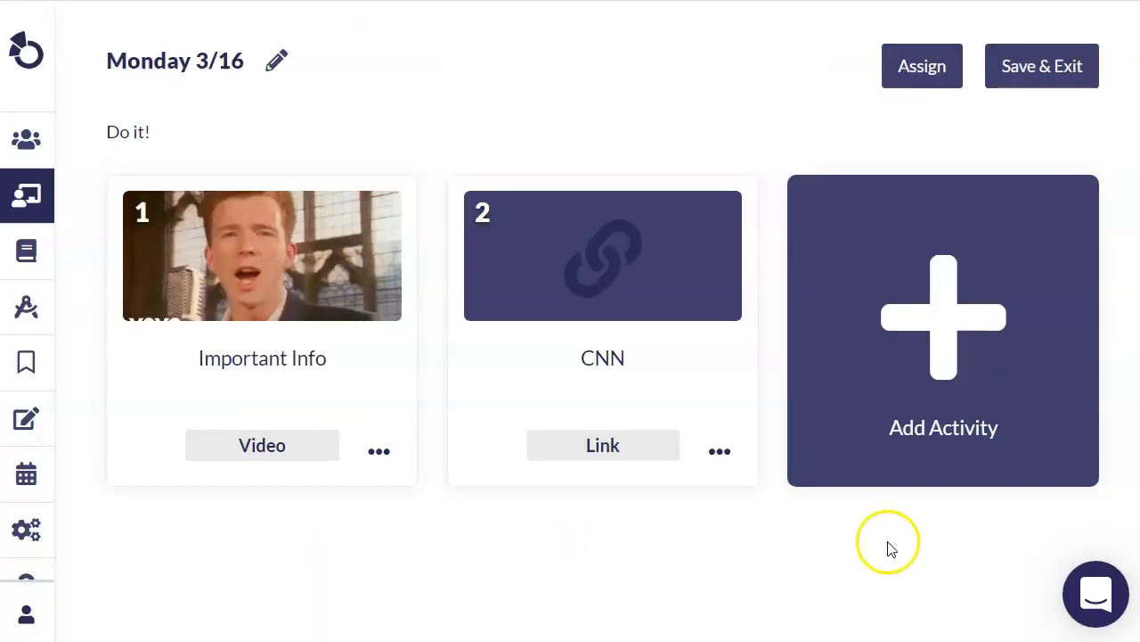
Add a directions activity reading "Go to your assessments (right sidebar) and select the Quiz 1" and save it.
{"action": "left_click", "coordinate": [951, 328]}
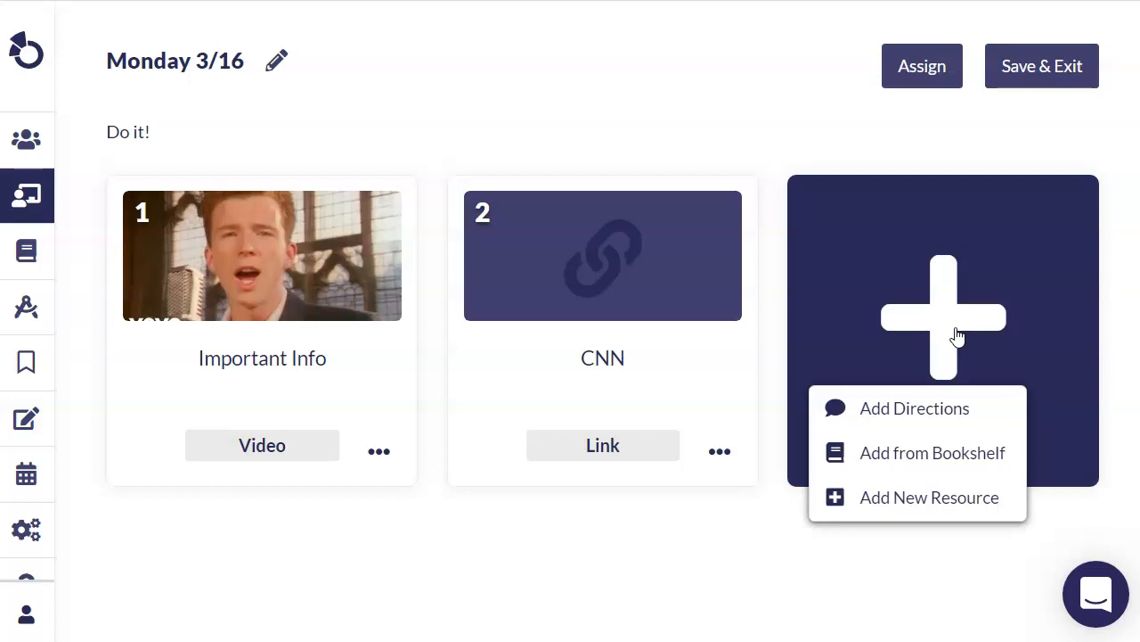
{"action": "left_click", "coordinate": [948, 413]}
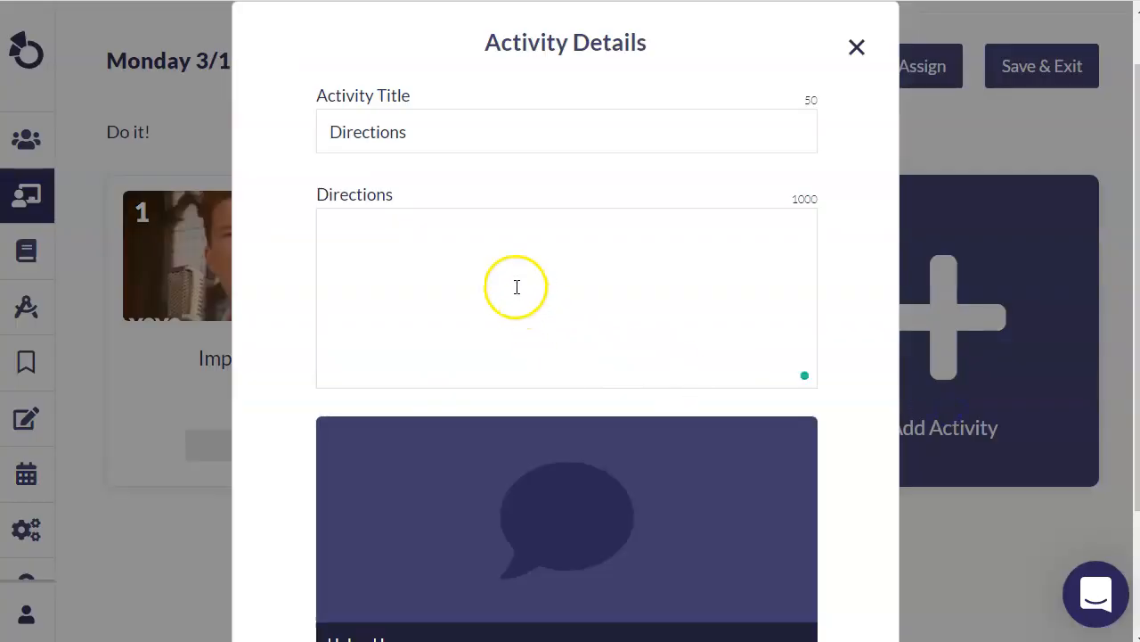
{"action": "left_click", "coordinate": [460, 242]}
{"action": "type", "text": "Go to your assessments (right sid"}
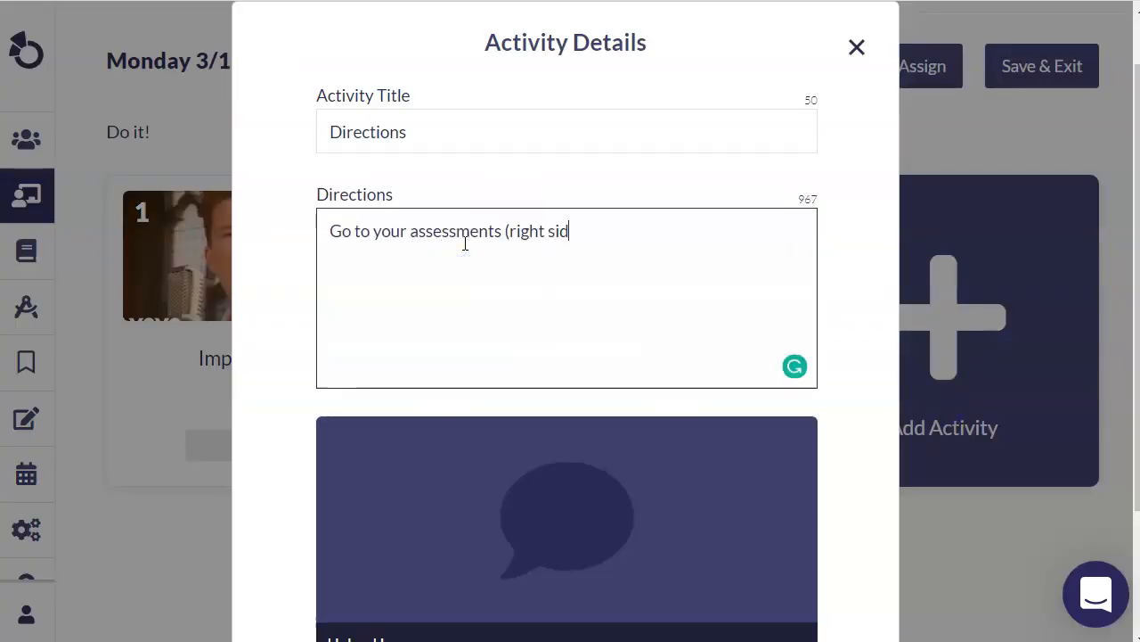
{"action": "type", "text": "ebar) and select the Quiz 1"}
{"action": "scroll", "coordinate": [560, 526], "scroll_direction": "down", "scroll_amount": 2}
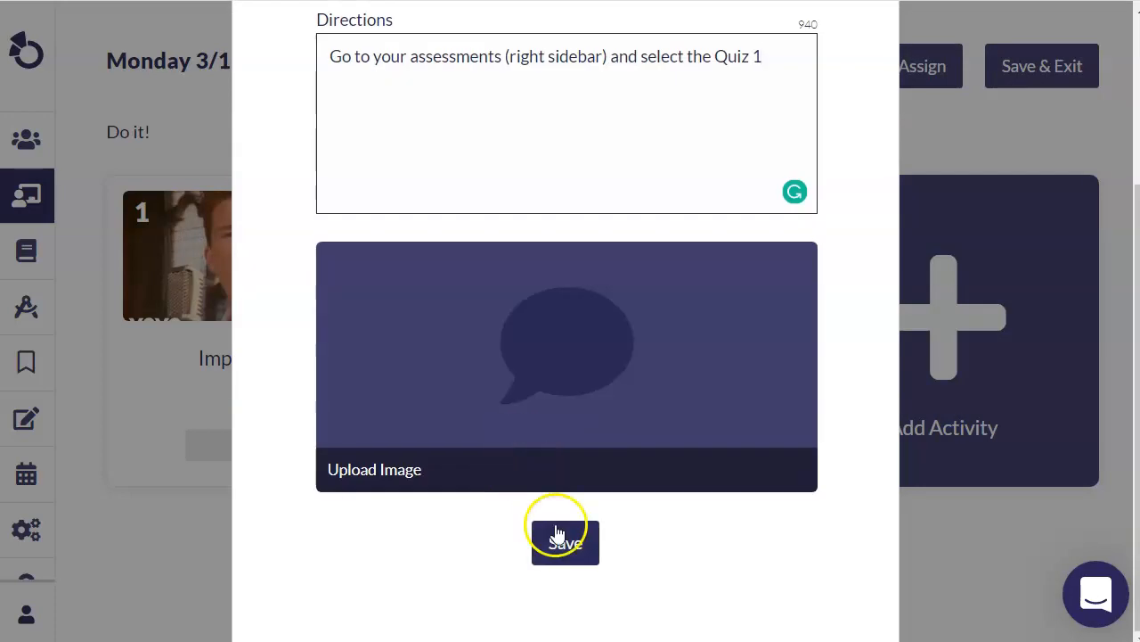
{"action": "left_click", "coordinate": [566, 543]}
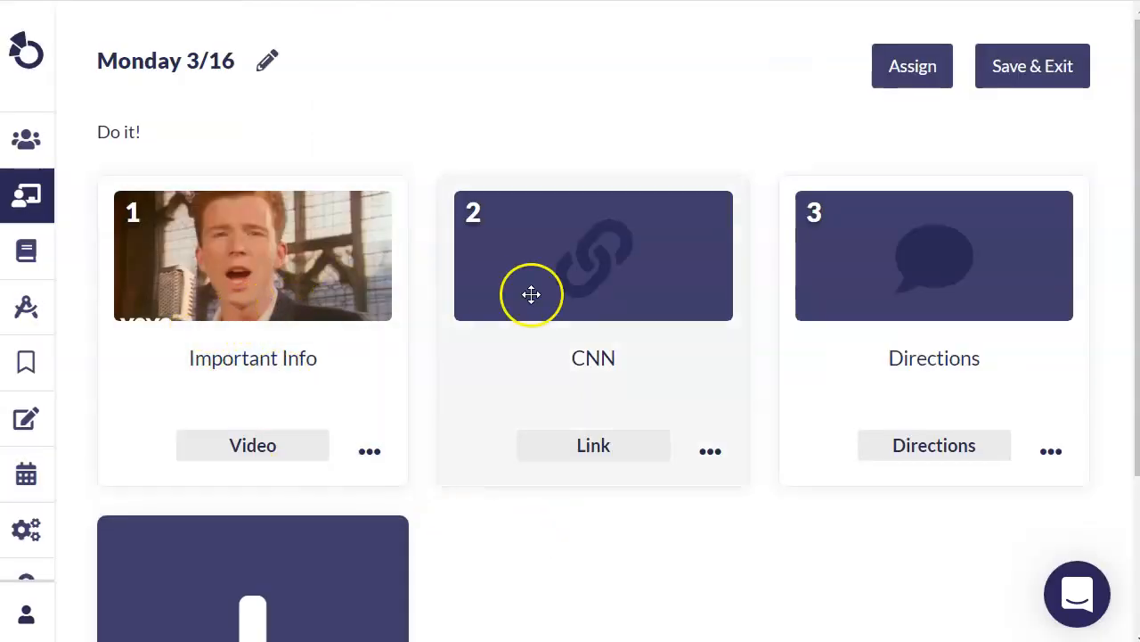
Start assigning the Monday 3/16 lesson and choose Training Class as the class that receives it.
{"action": "scroll", "coordinate": [855, 445], "scroll_direction": "down", "scroll_amount": 3}
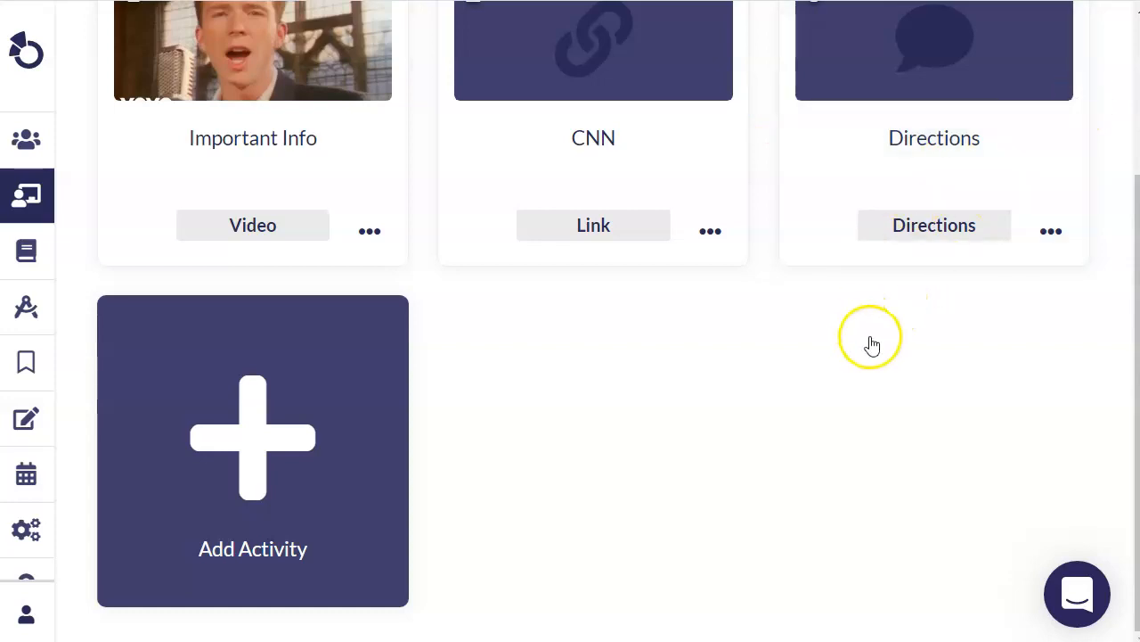
{"action": "scroll", "coordinate": [873, 341], "scroll_direction": "up", "scroll_amount": 3}
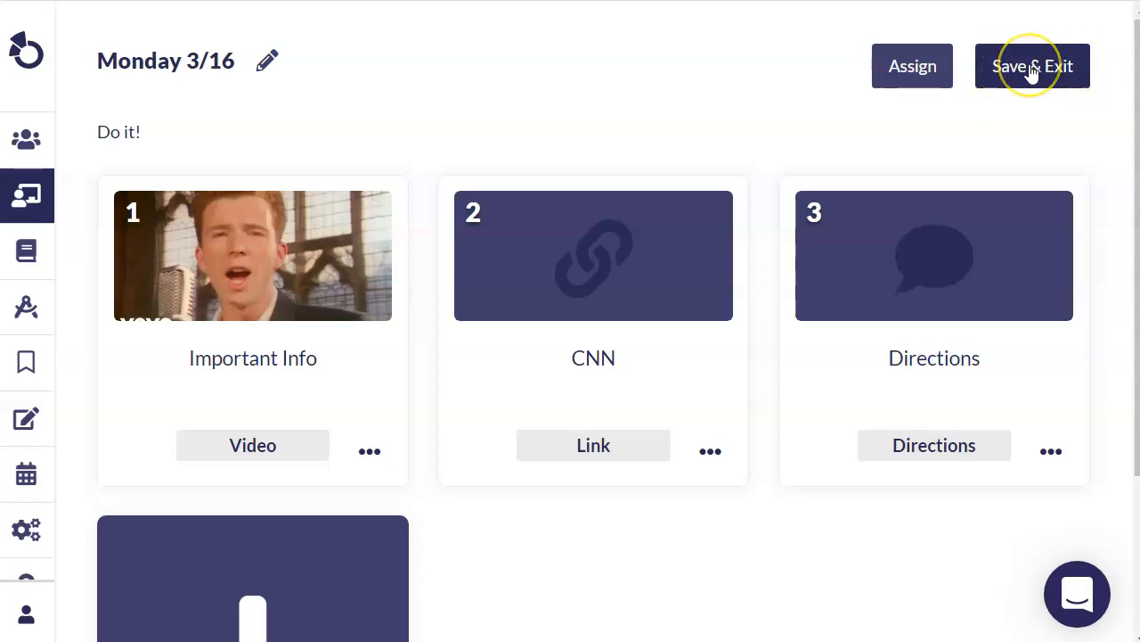
{"action": "left_click", "coordinate": [892, 87]}
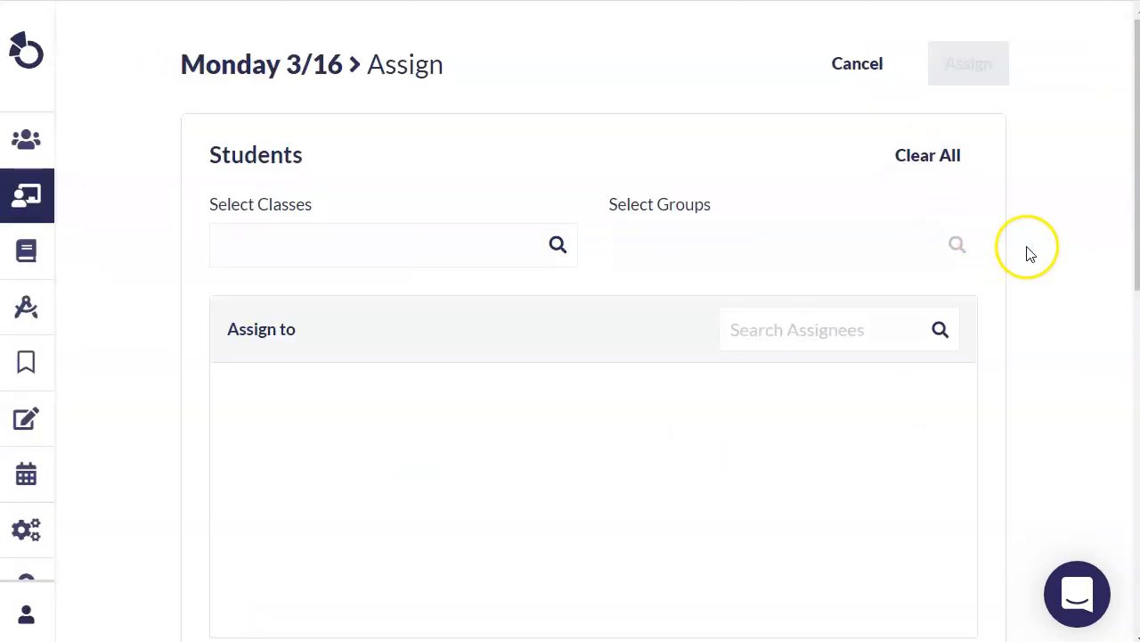
{"action": "scroll", "coordinate": [1029, 254], "scroll_direction": "down", "scroll_amount": 1}
{"action": "left_click", "coordinate": [405, 140]}
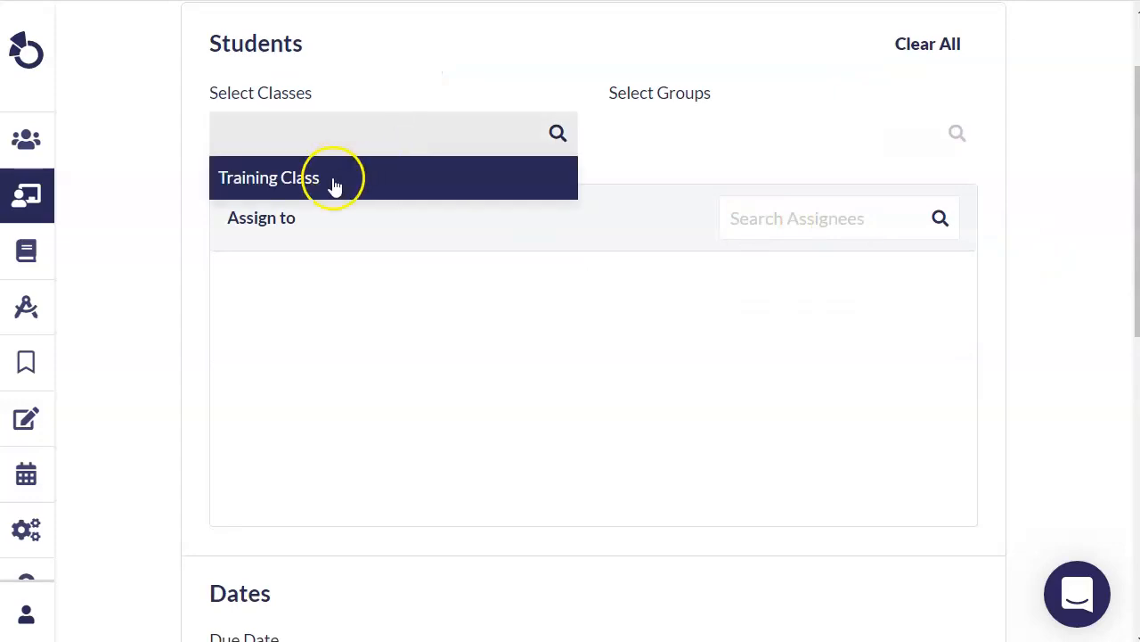
{"action": "left_click", "coordinate": [333, 183]}
{"action": "scroll", "coordinate": [570, 369], "scroll_direction": "down", "scroll_amount": 1}
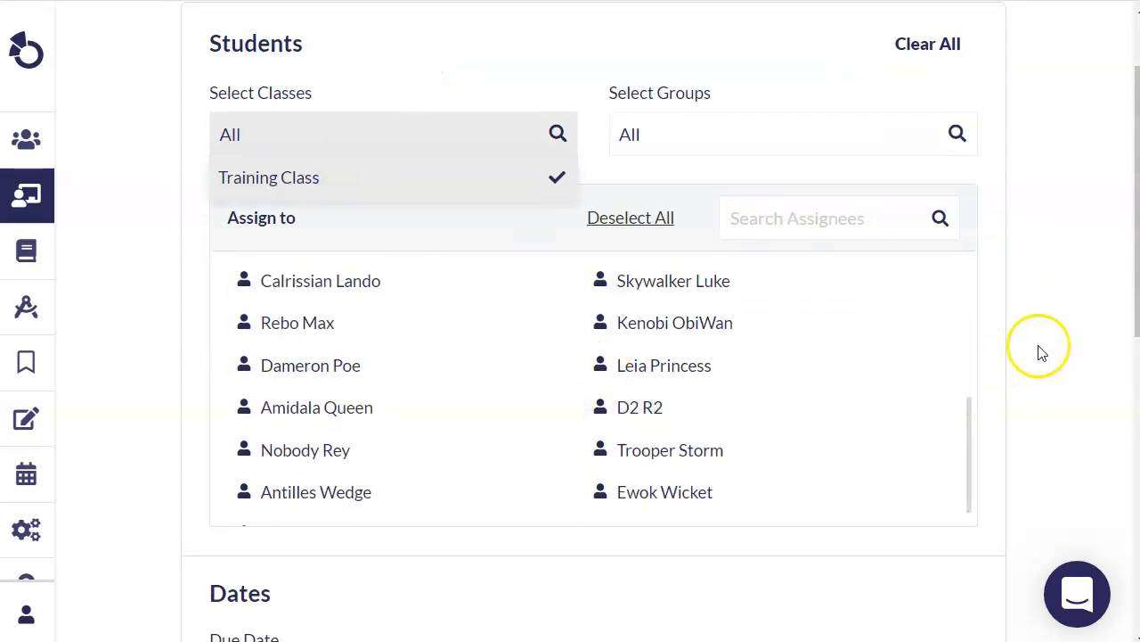
Set the lesson's due date to 03/16/2020 at 11:59 PM.
{"action": "scroll", "coordinate": [1078, 361], "scroll_direction": "down", "scroll_amount": 3}
{"action": "scroll", "coordinate": [1078, 361], "scroll_direction": "down", "scroll_amount": 1}
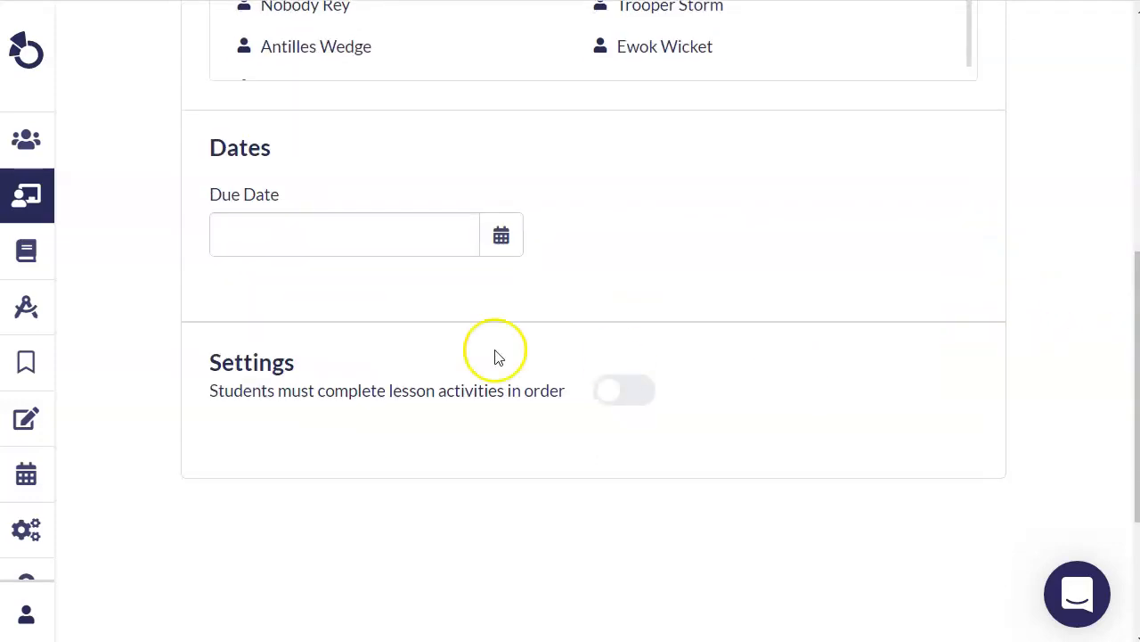
{"action": "left_click", "coordinate": [488, 242]}
{"action": "left_click", "coordinate": [277, 471]}
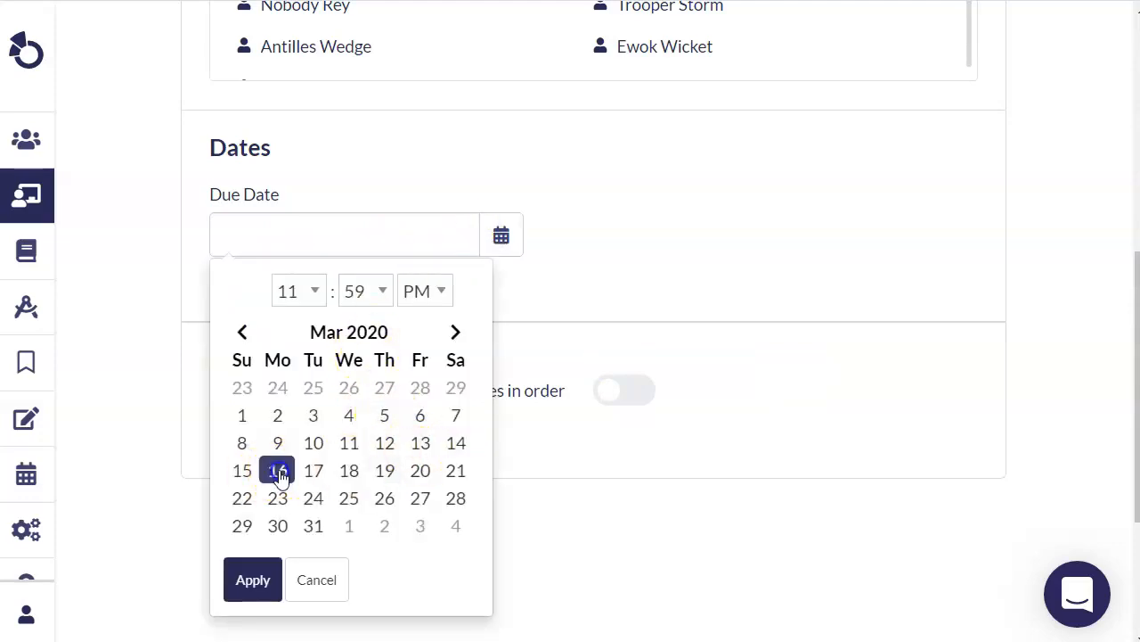
{"action": "left_click", "coordinate": [784, 260]}
Require students to complete the lesson activities in order and assign the lesson.
{"action": "scroll", "coordinate": [499, 303], "scroll_direction": "down", "scroll_amount": 1}
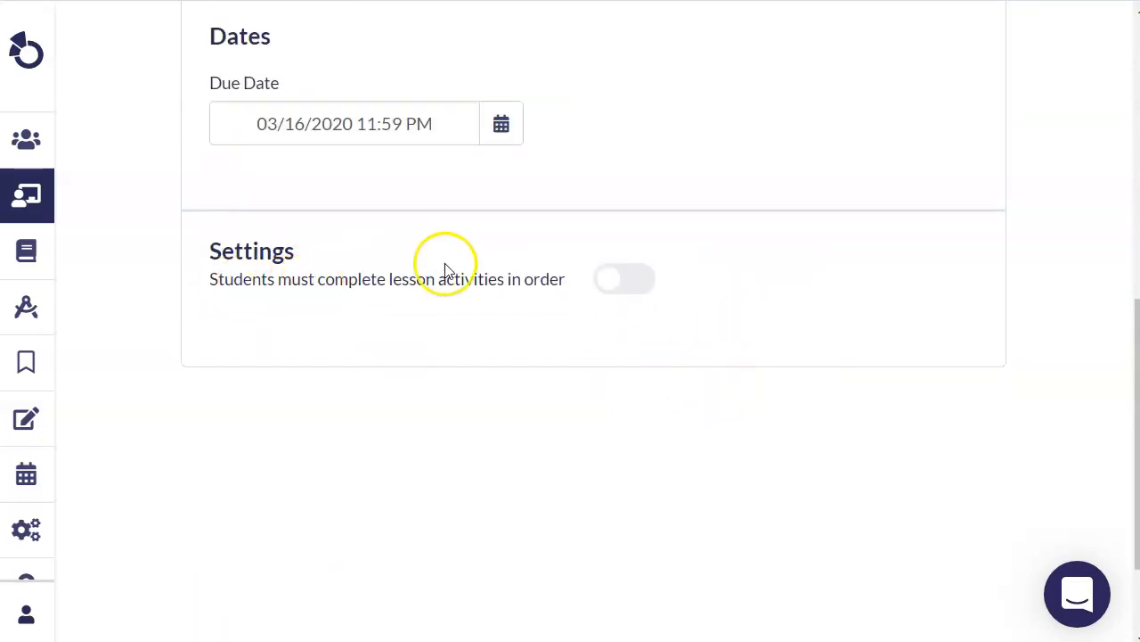
{"action": "left_click", "coordinate": [626, 283]}
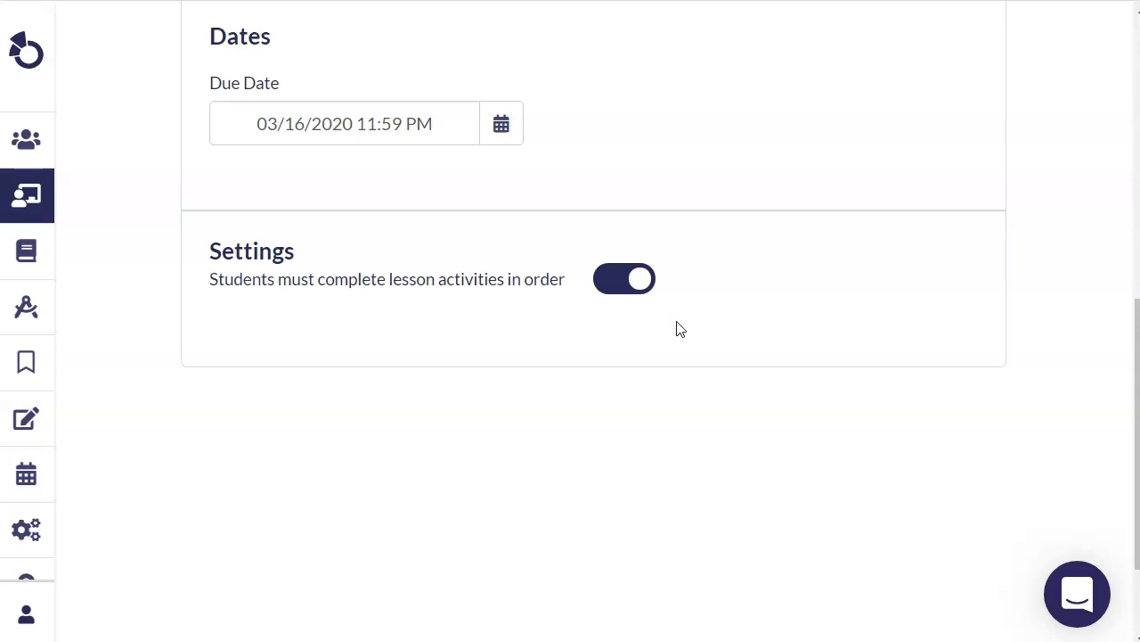
{"action": "scroll", "coordinate": [1018, 426], "scroll_direction": "up", "scroll_amount": 10}
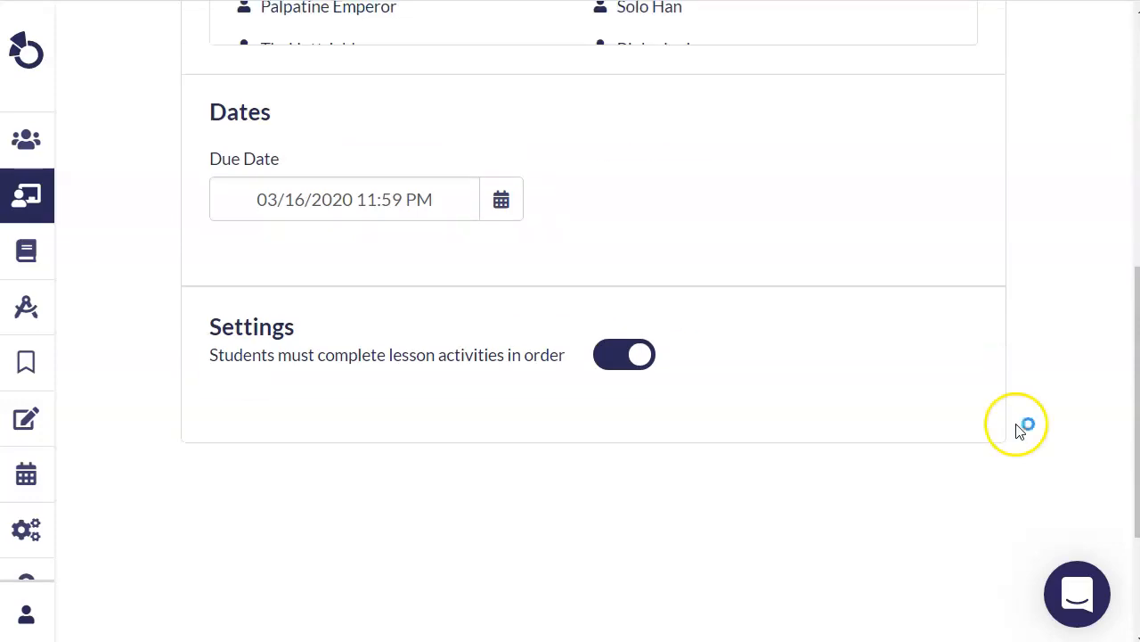
{"action": "left_click", "coordinate": [972, 76]}
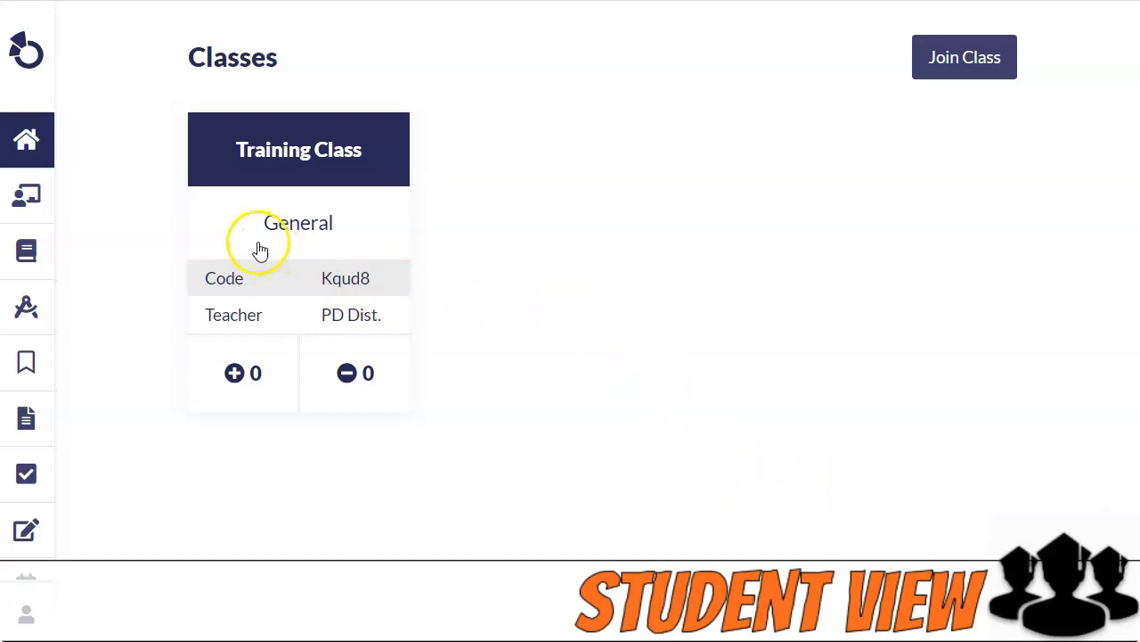
In the student account, go to the lessons list and open the Monday 3/16 lesson.
{"action": "mouse_move", "coordinate": [57, 496]}
{"action": "scroll", "coordinate": [88, 348], "scroll_direction": "down", "scroll_amount": 3}
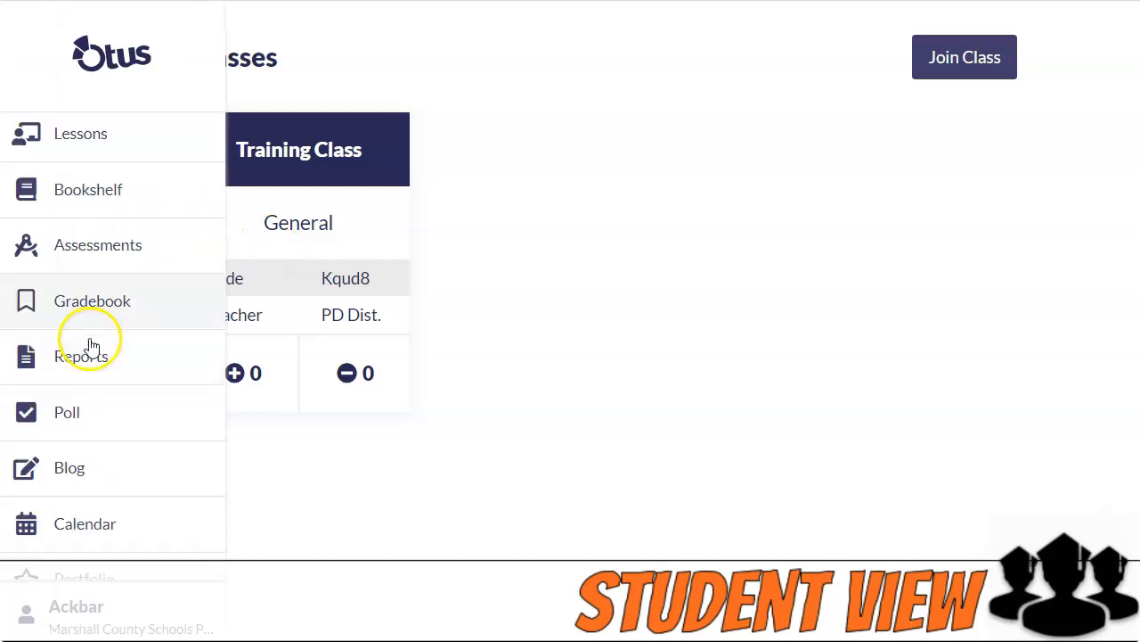
{"action": "scroll", "coordinate": [113, 405], "scroll_direction": "up", "scroll_amount": 2}
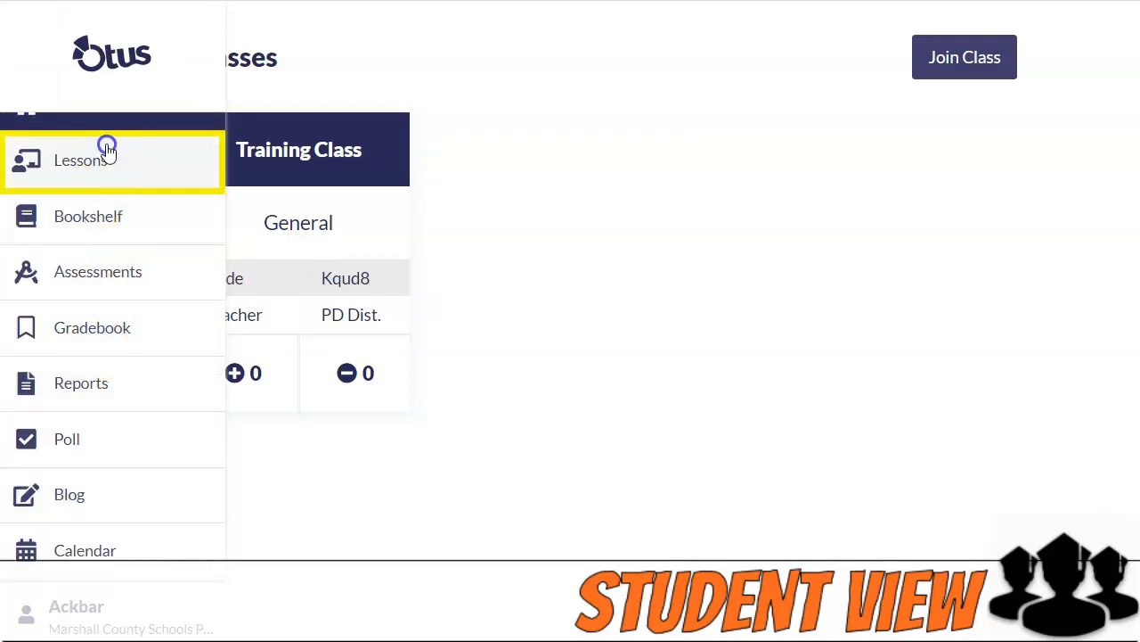
{"action": "left_click", "coordinate": [106, 151]}
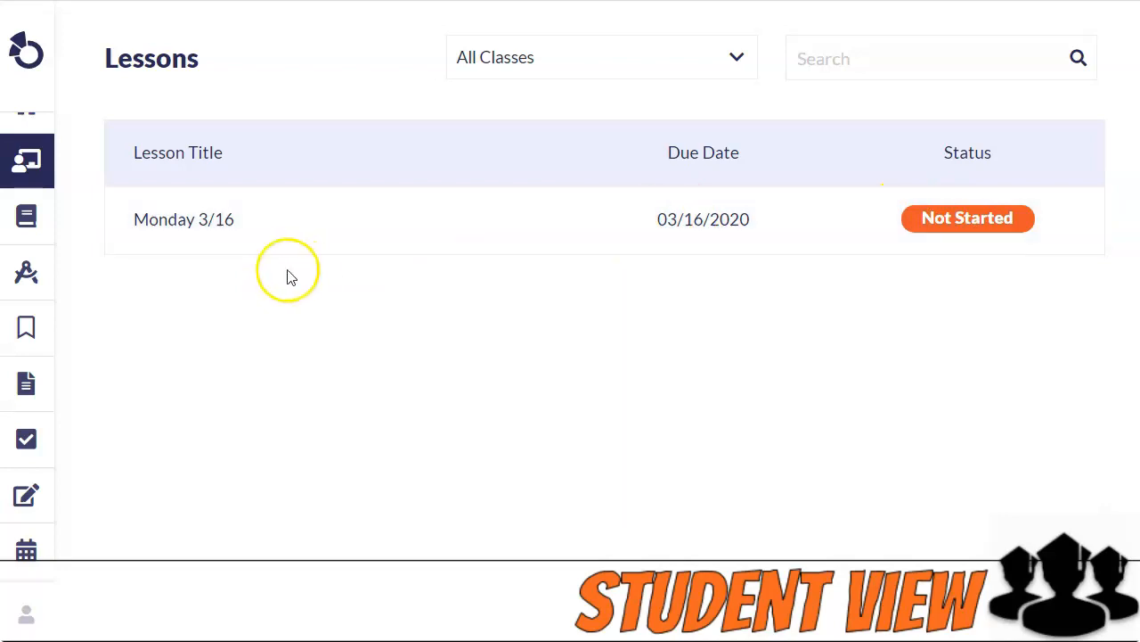
{"action": "left_click", "coordinate": [197, 234]}
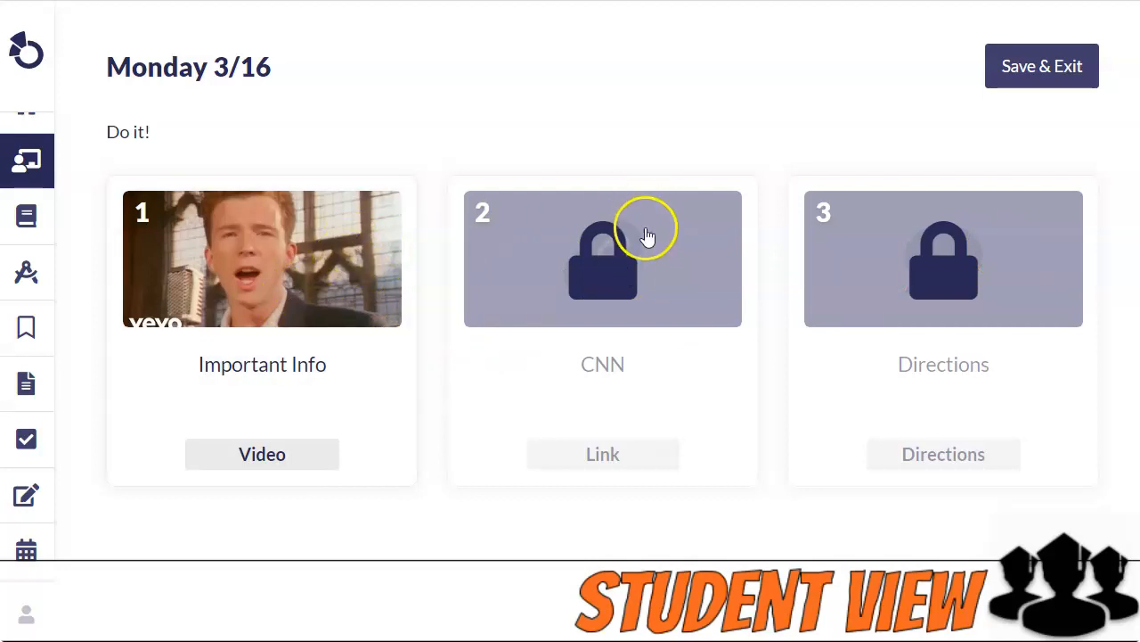
Try opening the locked CNN activity, and open the Important Info video activity and mark it completed.
{"action": "left_click", "coordinate": [600, 303]}
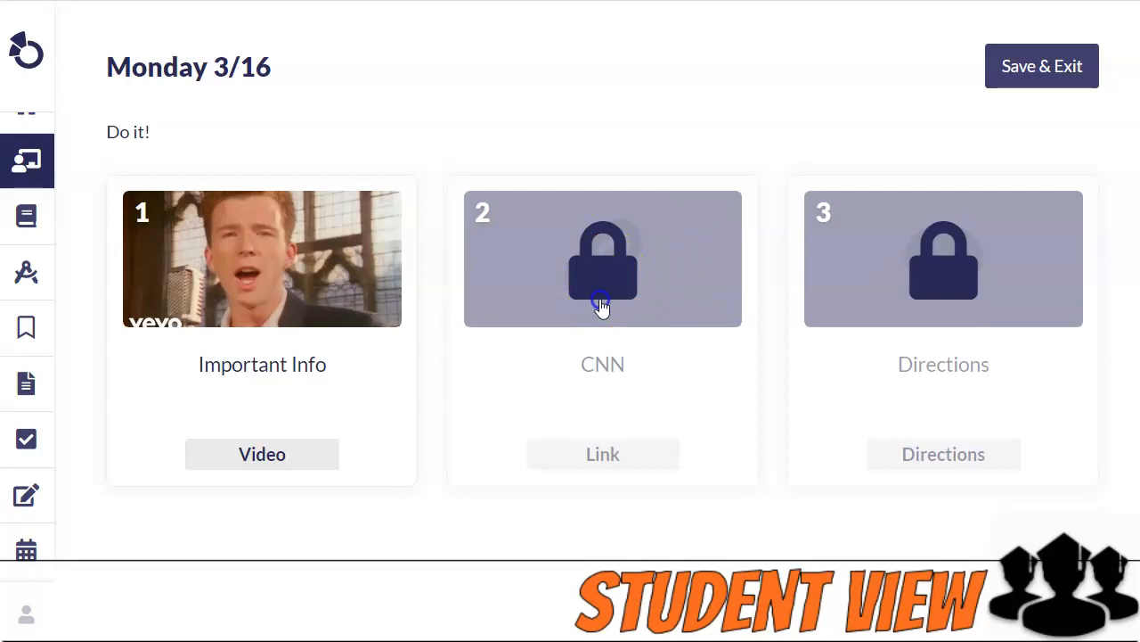
{"action": "left_click", "coordinate": [270, 392]}
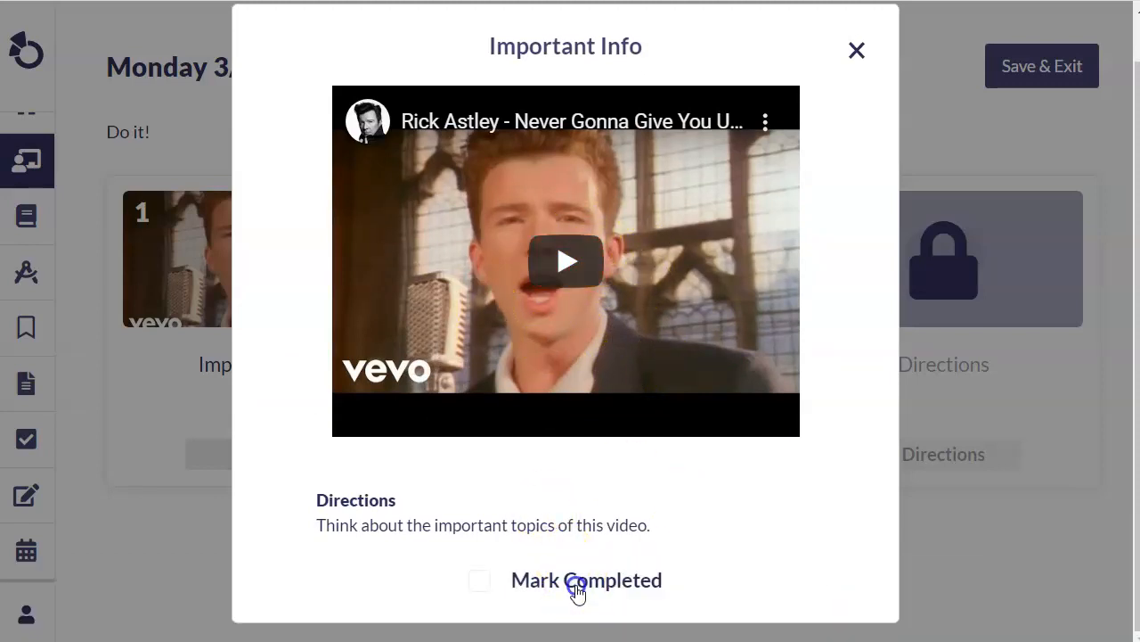
{"action": "left_click", "coordinate": [572, 581]}
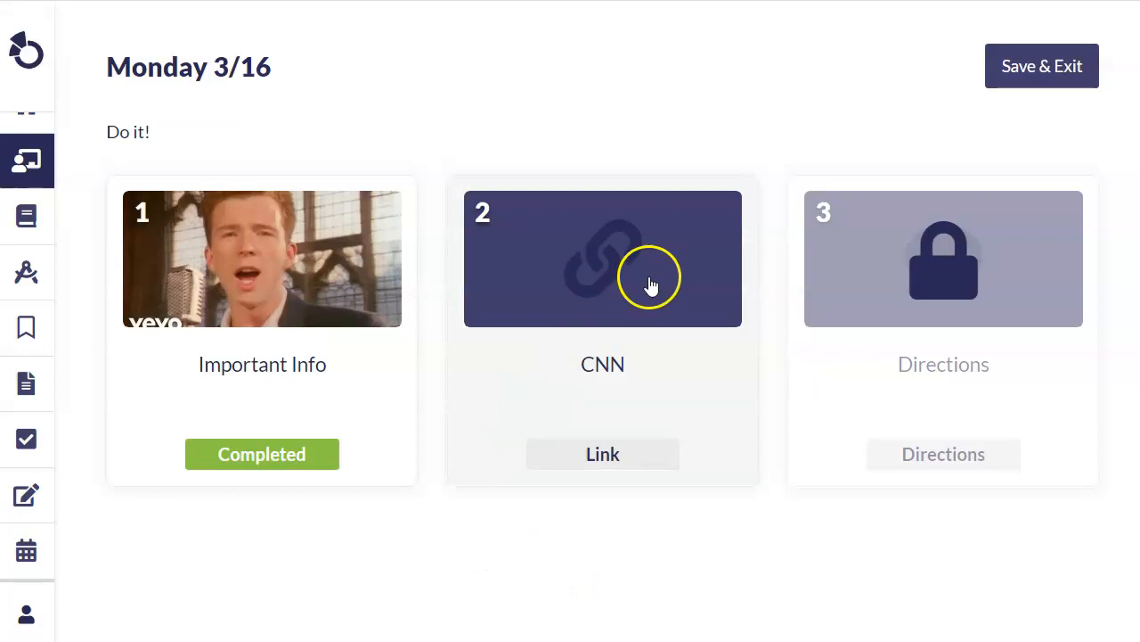